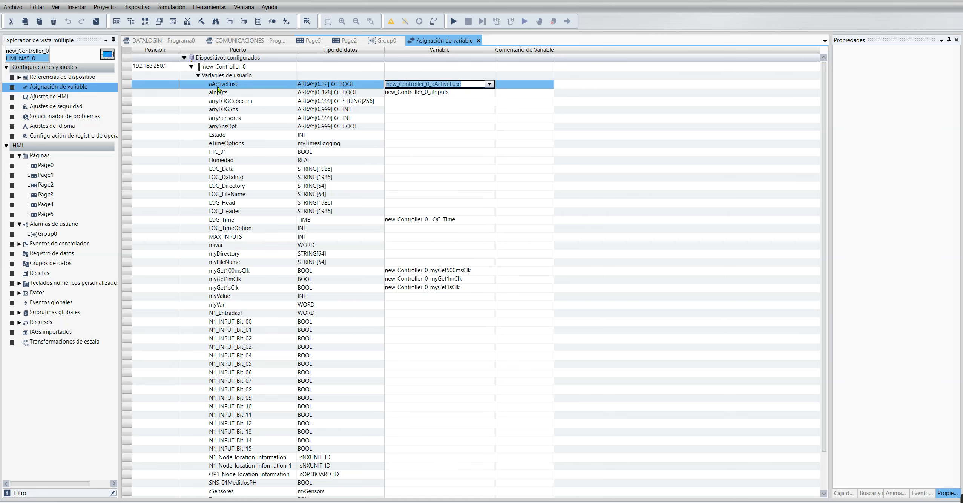
Step: Open the COMUNICACIONES program and inspect the aActiveFuse[0] contact in the CONFIG RS485 rung
{"action": "left_click", "coordinate": [247, 41]}
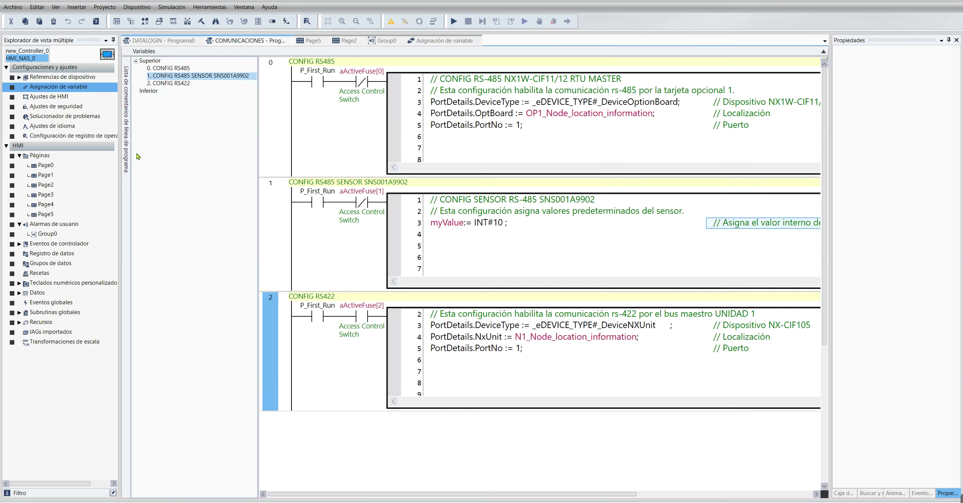
{"action": "left_click", "coordinate": [365, 75]}
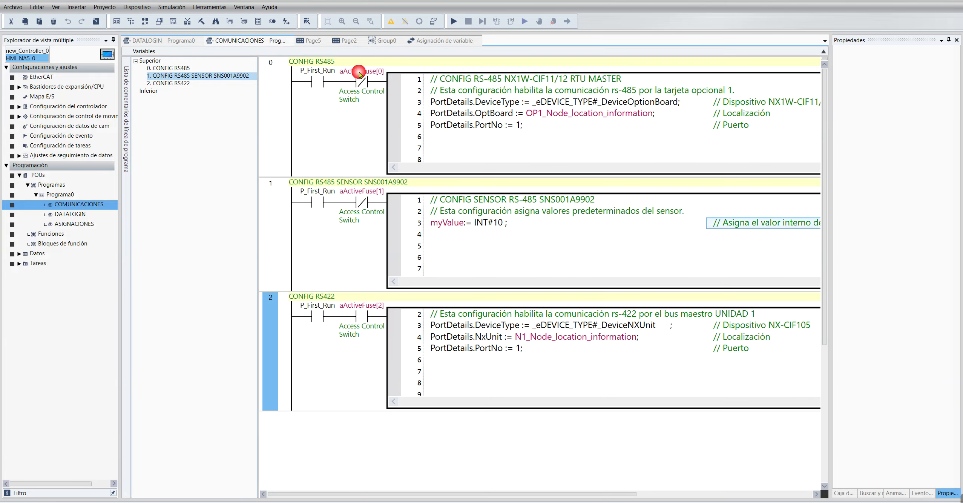
{"action": "left_click", "coordinate": [363, 75]}
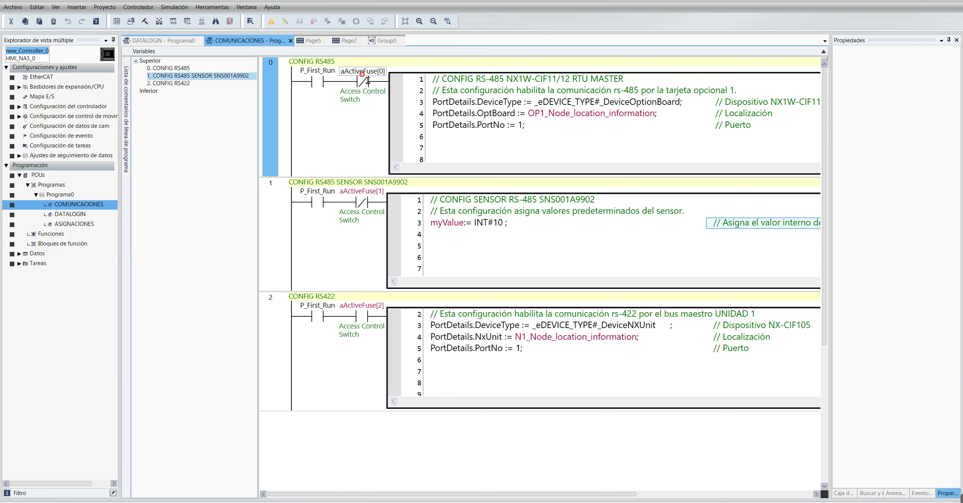
{"action": "left_click", "coordinate": [363, 73]}
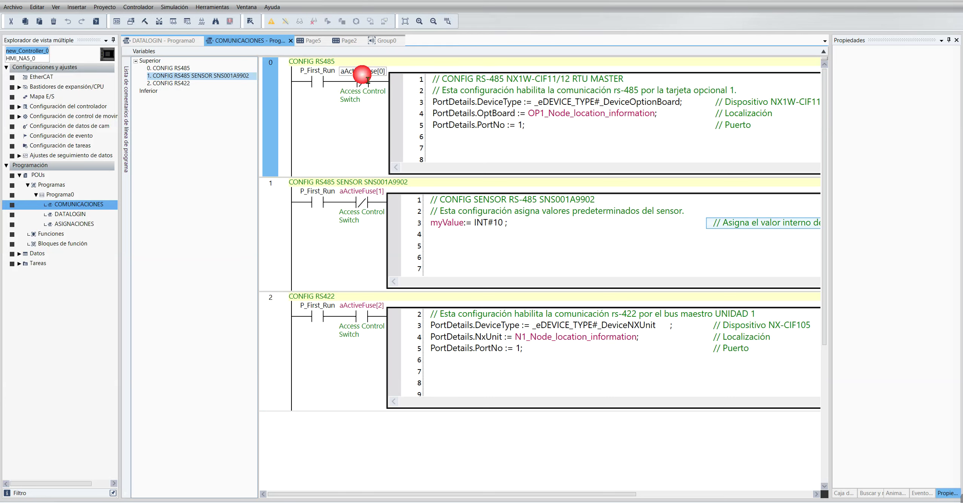
Step: Open the controller's global variables table and look through its entries
{"action": "double_click", "coordinate": [40, 257]}
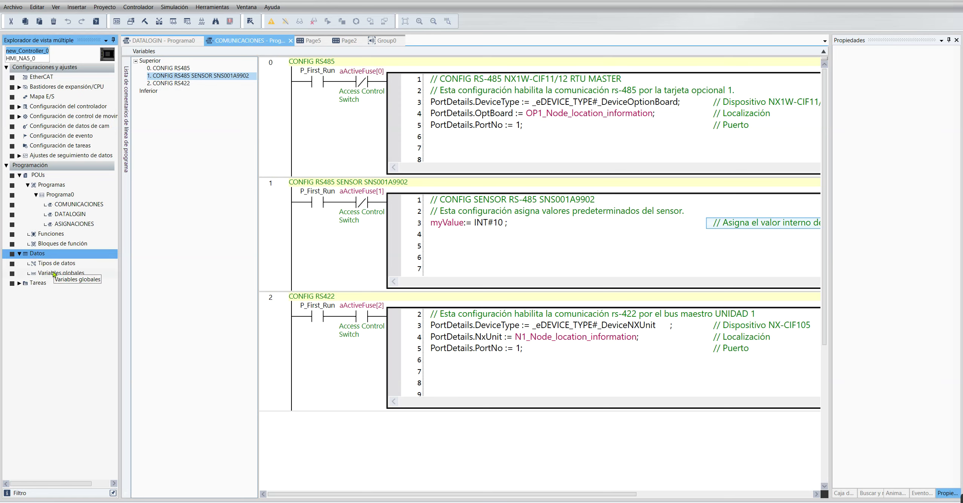
{"action": "double_click", "coordinate": [61, 273]}
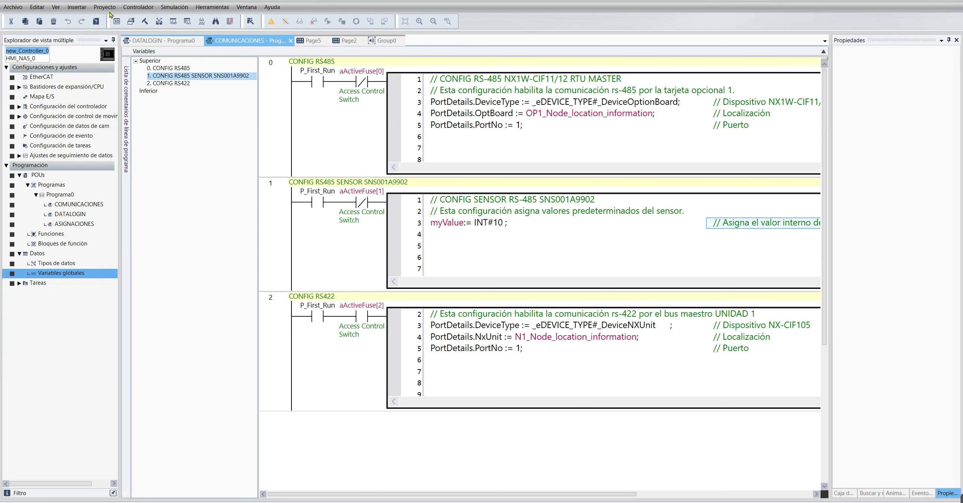
{"action": "scroll", "coordinate": [226, 487], "scroll_direction": "down", "scroll_amount": 3}
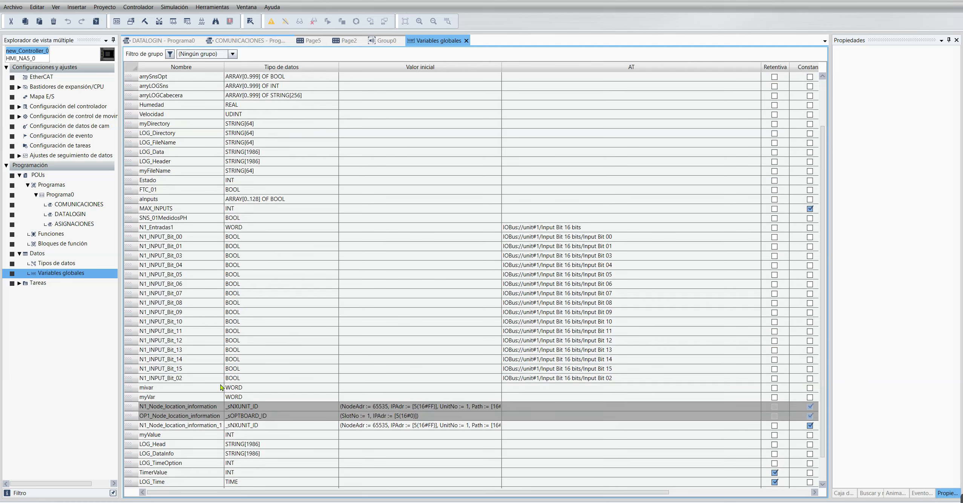
{"action": "left_click", "coordinate": [179, 344]}
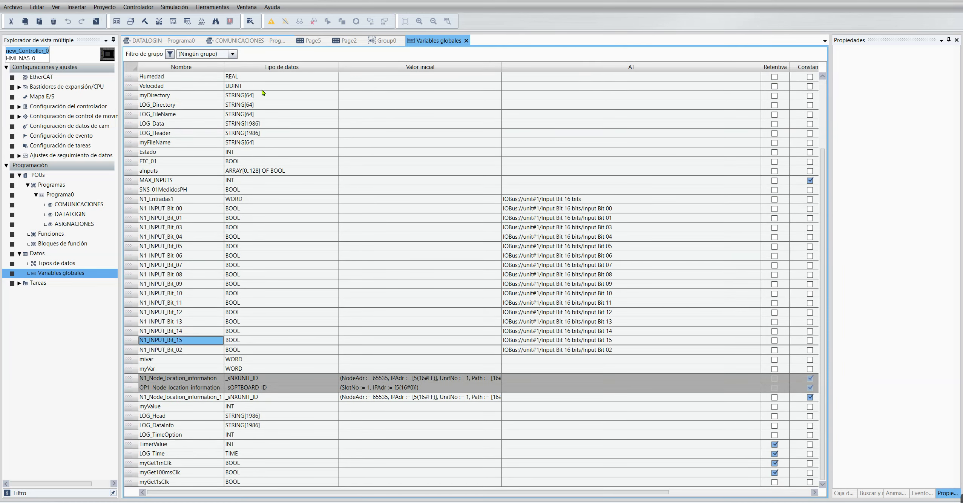
Step: Locate aActiveFuse in the global variables table and check its name and data type
{"action": "scroll", "coordinate": [215, 108], "scroll_direction": "up", "scroll_amount": 1}
{"action": "scroll", "coordinate": [219, 108], "scroll_direction": "up", "scroll_amount": 1}
{"action": "scroll", "coordinate": [164, 98], "scroll_direction": "up", "scroll_amount": 1}
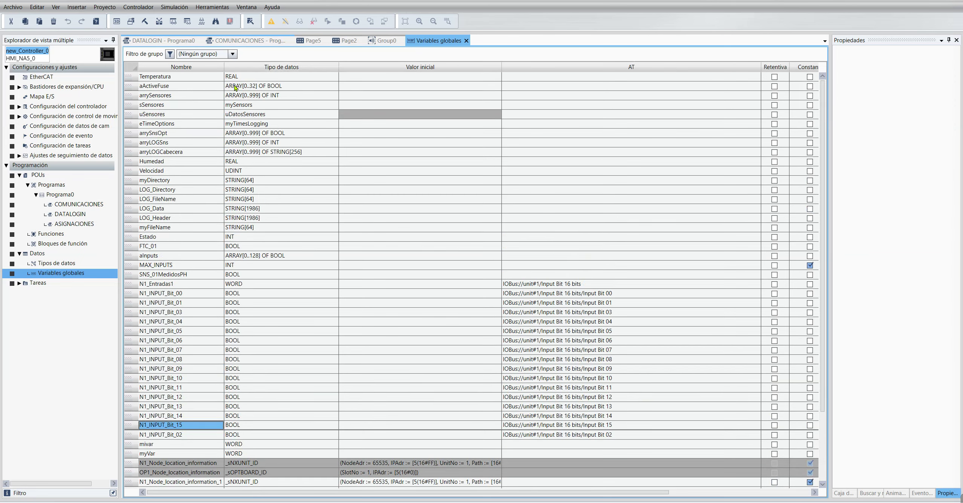
{"action": "left_click", "coordinate": [284, 86]}
{"action": "left_click", "coordinate": [173, 85]}
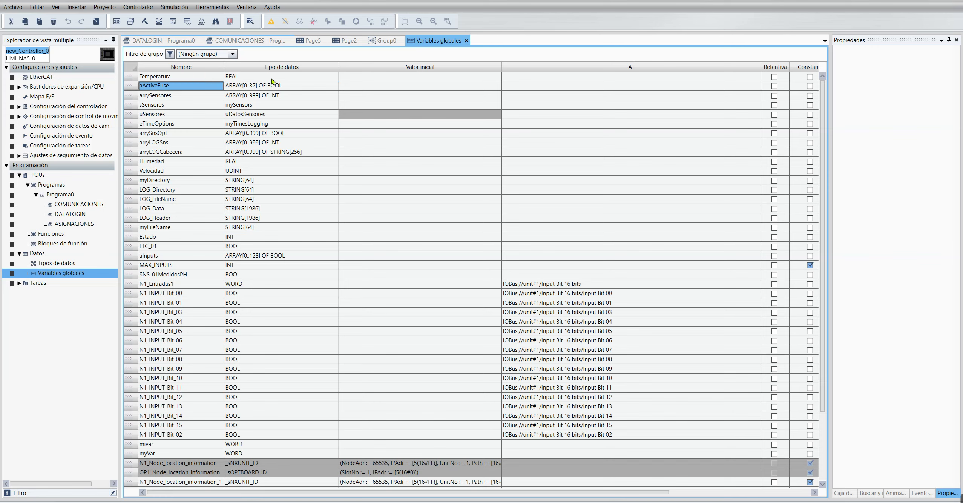
{"action": "left_click", "coordinate": [296, 79]}
{"action": "left_click", "coordinate": [225, 89]}
{"action": "left_click", "coordinate": [156, 88]}
Step: Open the HMI's Page5 and enable its CloseOnPageChange property
{"action": "left_click", "coordinate": [310, 41]}
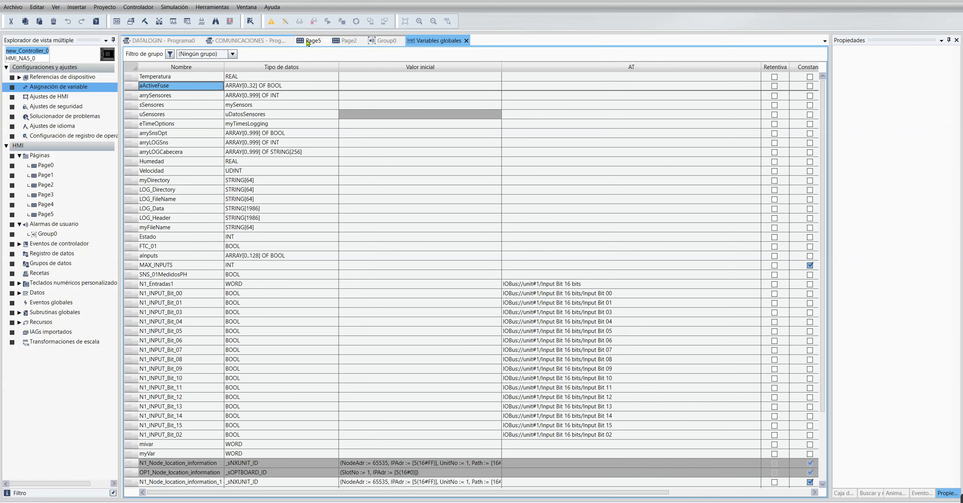
{"action": "left_click", "coordinate": [307, 42]}
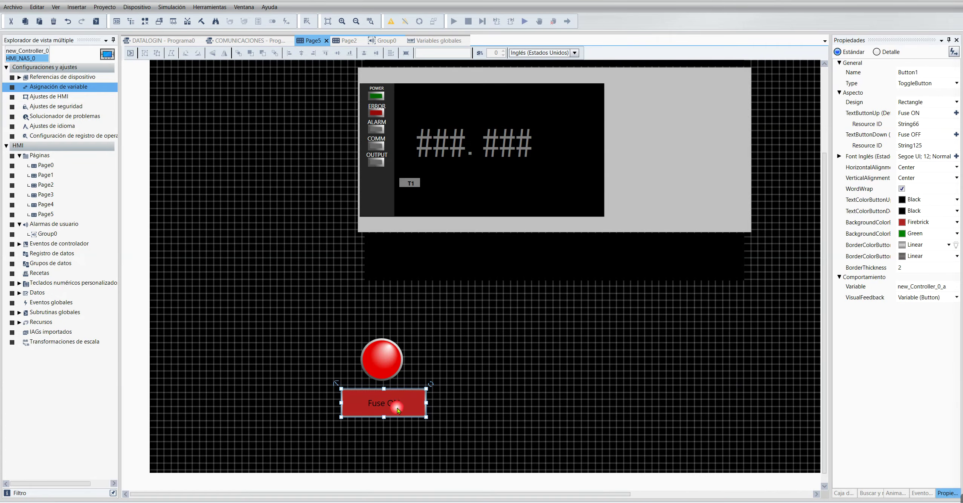
{"action": "left_click", "coordinate": [441, 412]}
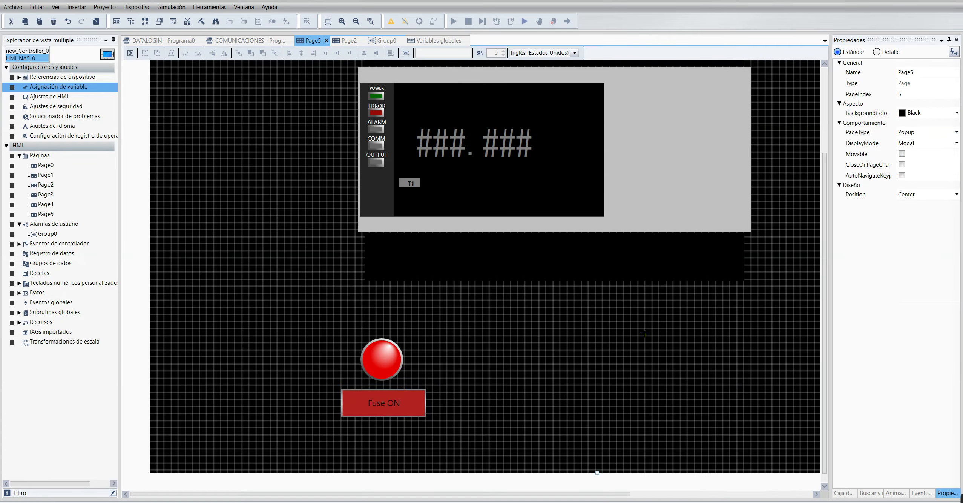
{"action": "left_click", "coordinate": [902, 164]}
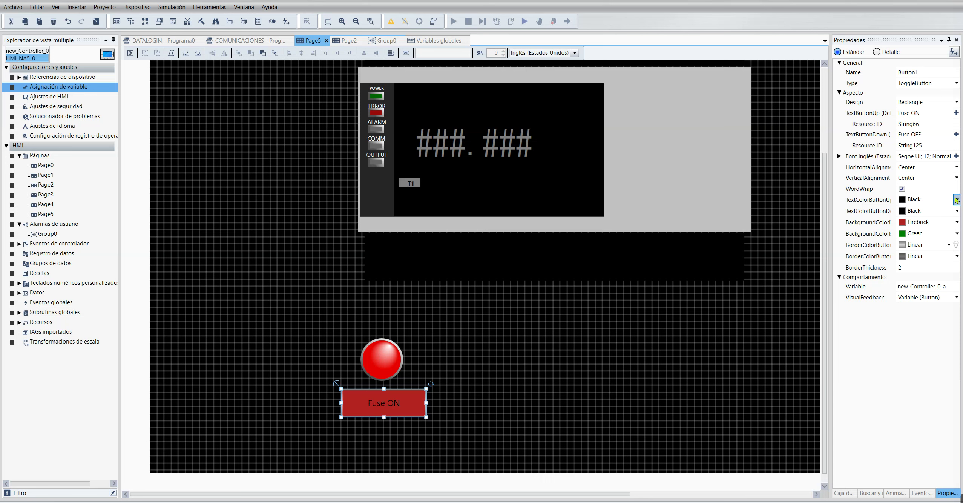
Step: Set the Fuse ON toggle button's TextColorButtonUp to White and its font to size 16, Bold
{"action": "left_click", "coordinate": [958, 200]}
{"action": "left_click", "coordinate": [840, 231]}
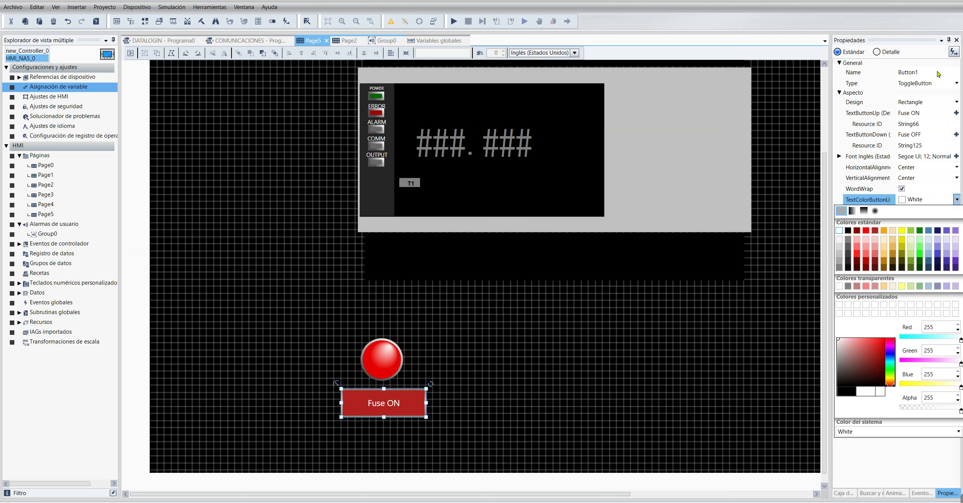
{"action": "left_click", "coordinate": [927, 157]}
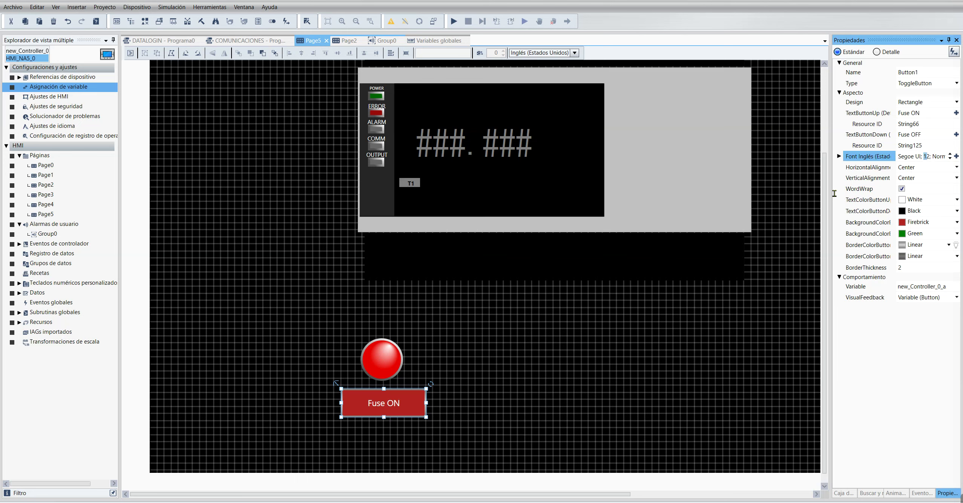
{"action": "left_click_drag", "start_coordinate": [833, 191], "coordinate": [728, 217]}
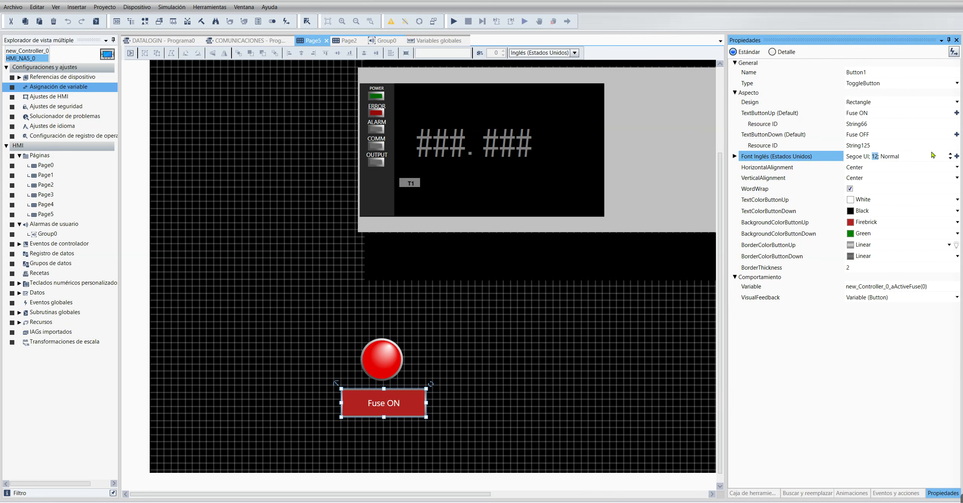
{"action": "left_click", "coordinate": [951, 155]}
{"action": "left_click", "coordinate": [951, 155]}
{"action": "left_click", "coordinate": [951, 155]}
{"action": "left_click", "coordinate": [951, 155]}
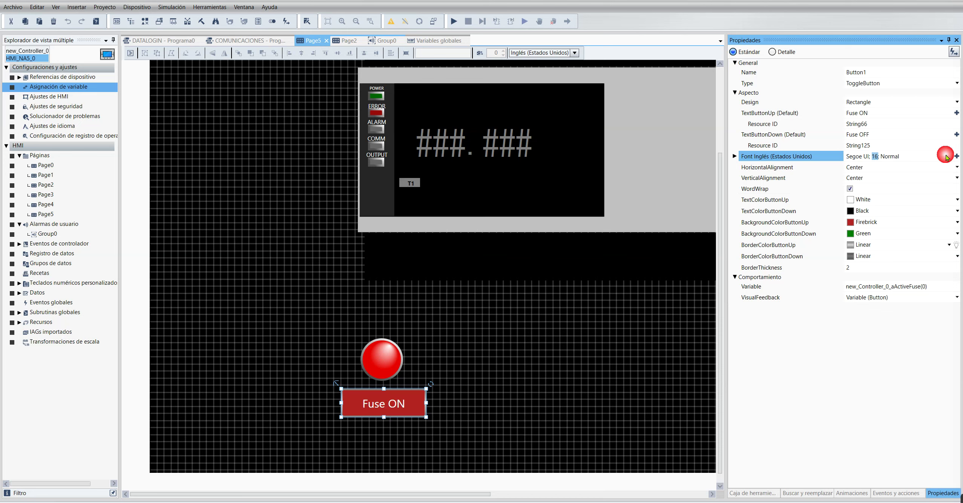
{"action": "left_click", "coordinate": [903, 160]}
{"action": "left_click", "coordinate": [957, 156]}
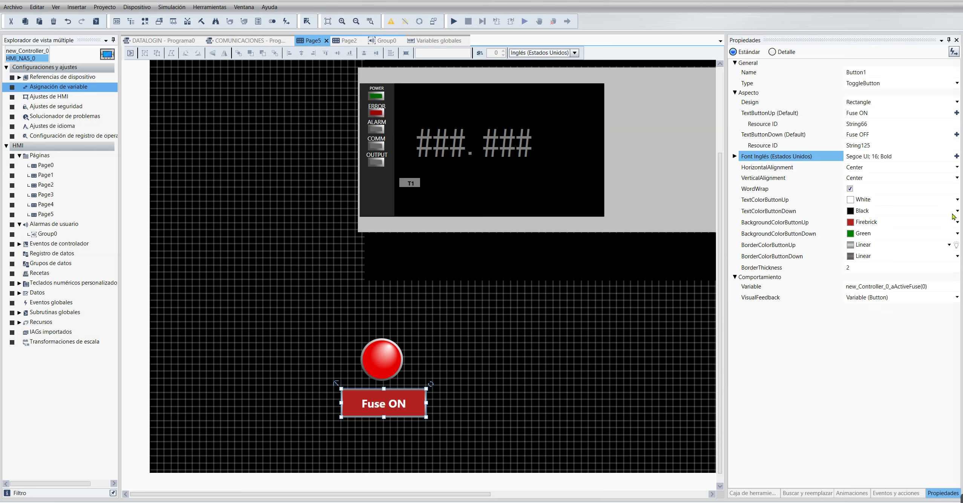
{"action": "key", "text": "Escape"}
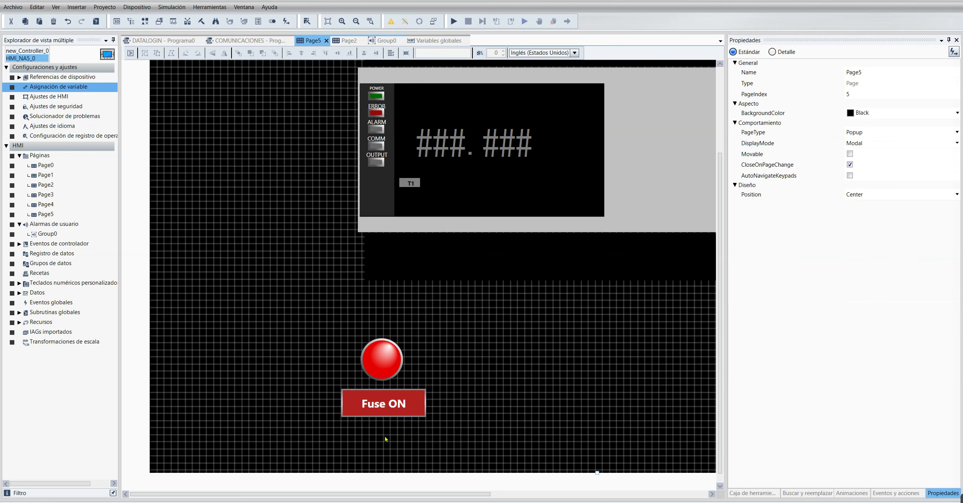
Step: Check which variable is assigned to the Fuse ON toggle button
{"action": "left_click", "coordinate": [407, 404]}
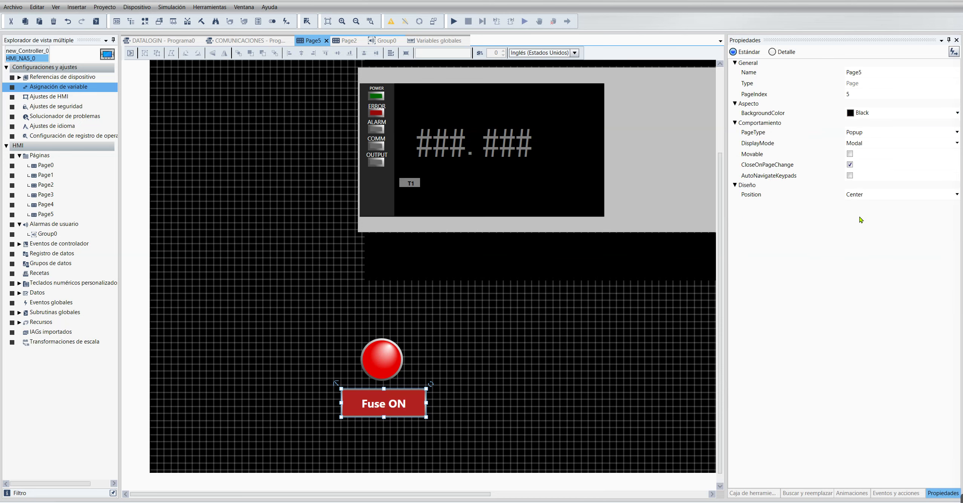
{"action": "left_click", "coordinate": [930, 287]}
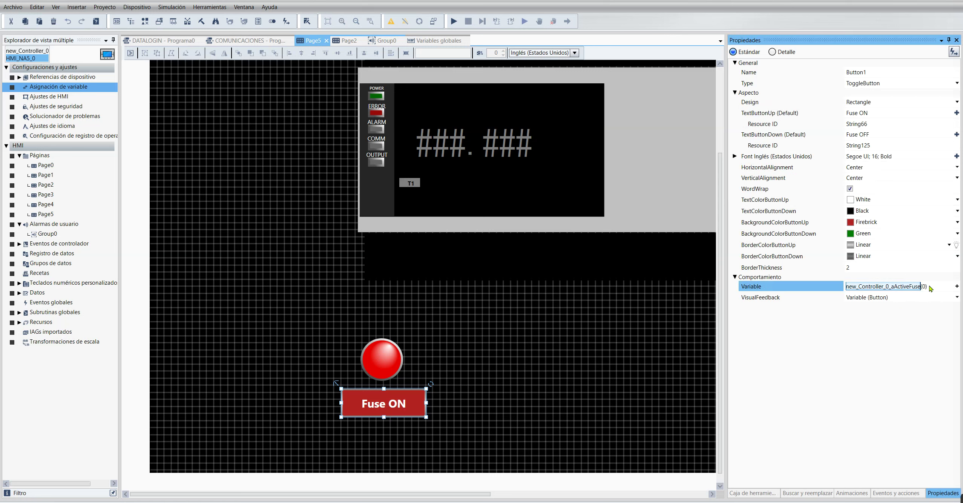
{"action": "left_click", "coordinate": [933, 288]}
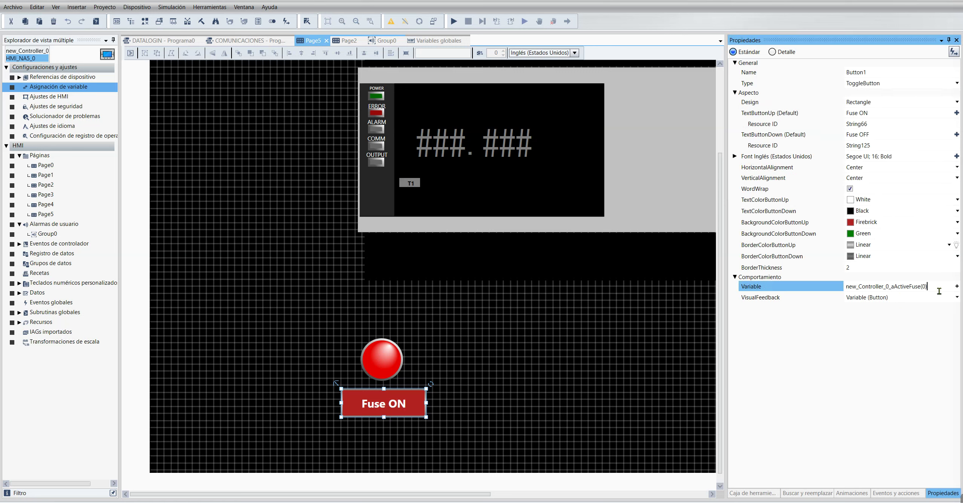
{"action": "key", "text": "ctrl+a"}
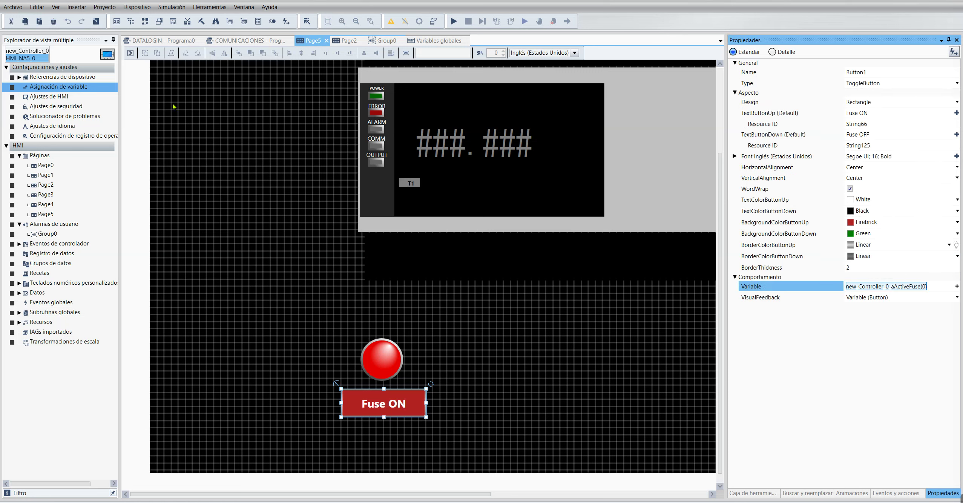
{"action": "left_click", "coordinate": [470, 341]}
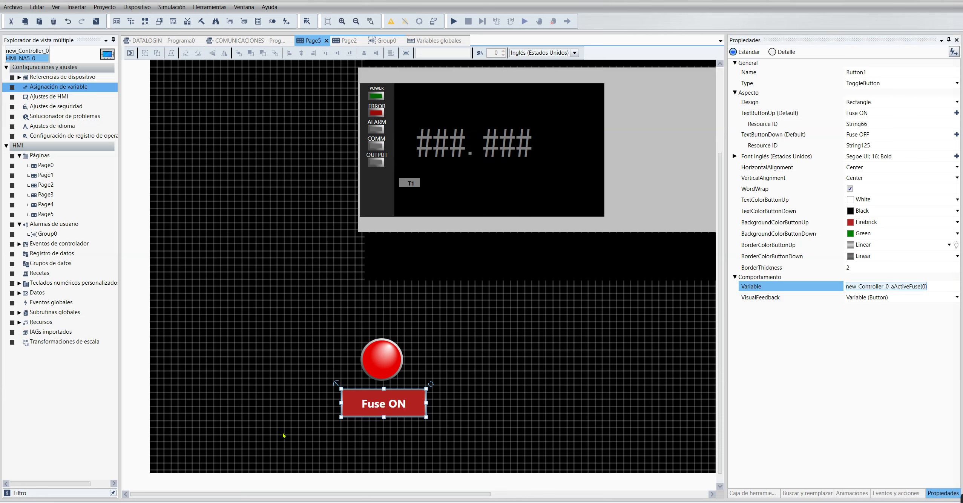
{"action": "left_click", "coordinate": [581, 333]}
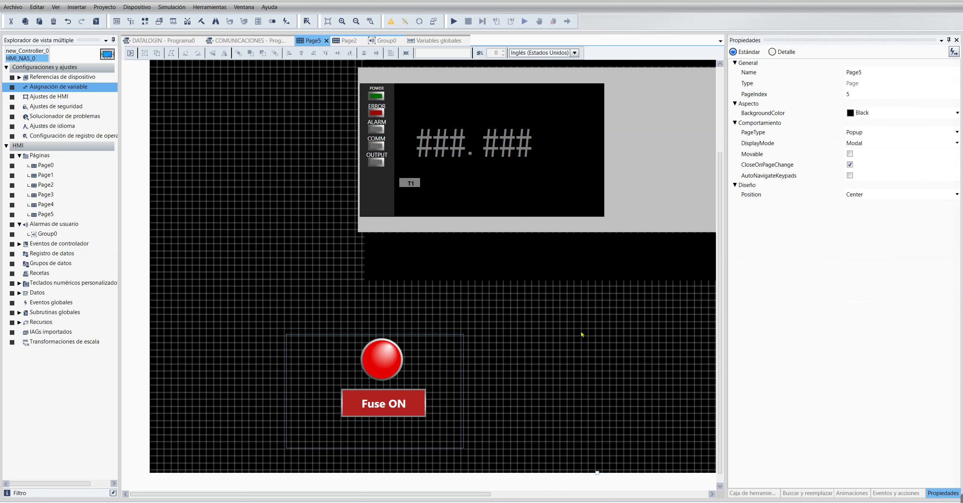
{"action": "scroll", "coordinate": [549, 324], "scroll_direction": "down", "scroll_amount": 3}
{"action": "key", "text": "ctrl+a"}
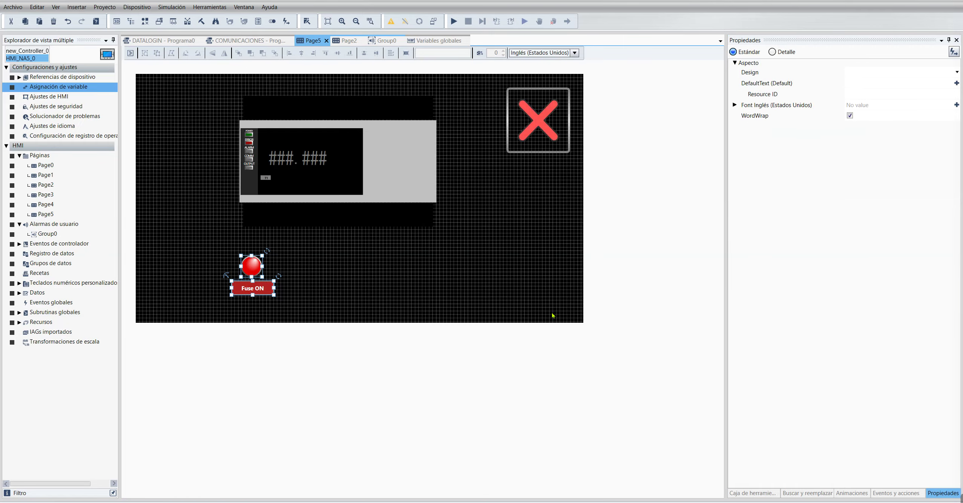
{"action": "scroll", "coordinate": [563, 169], "scroll_direction": "up", "scroll_amount": 3}
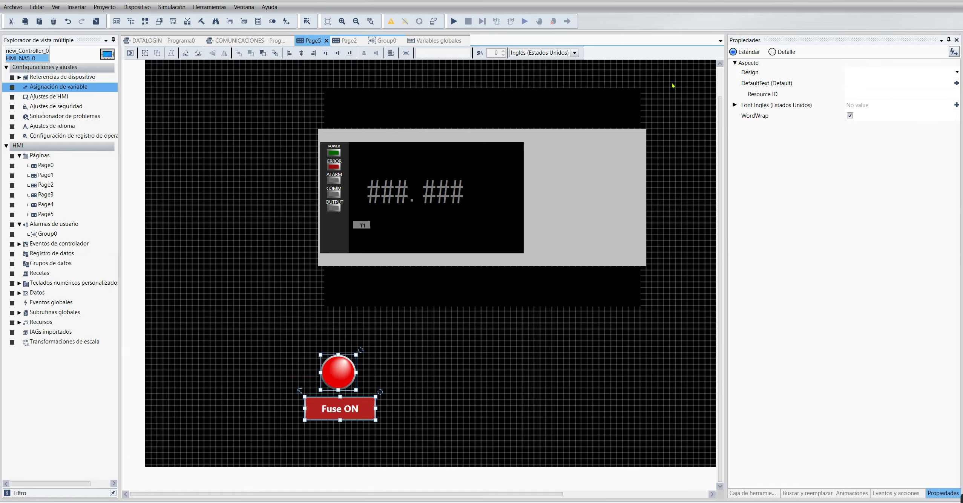
{"action": "left_click_drag", "start_coordinate": [673, 83], "coordinate": [278, 319]}
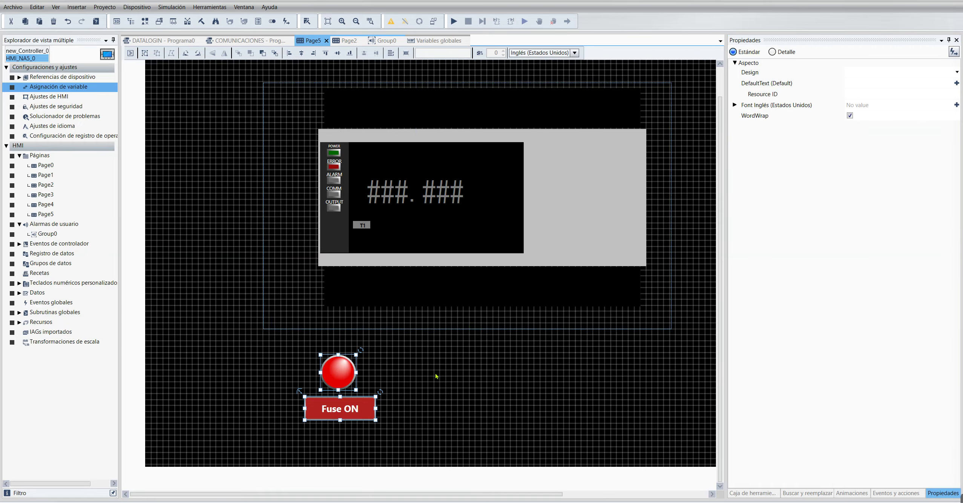
{"action": "mouse_move", "coordinate": [444, 346]}
{"action": "left_mouse_down"}
{"action": "mouse_move", "coordinate": [244, 473]}
{"action": "mouse_move", "coordinate": [233, 461]}
{"action": "left_mouse_up"}
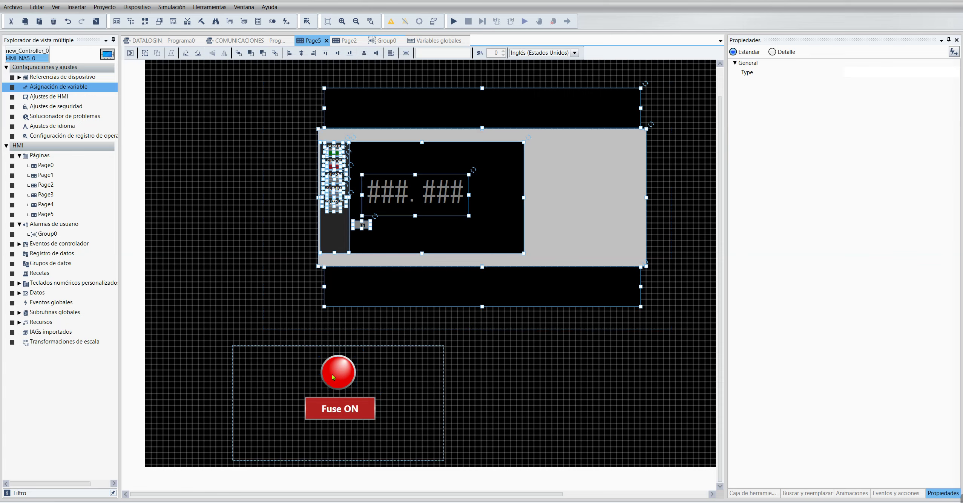
{"action": "left_click_drag", "start_coordinate": [659, 95], "coordinate": [273, 316]}
{"action": "left_click", "coordinate": [463, 203]}
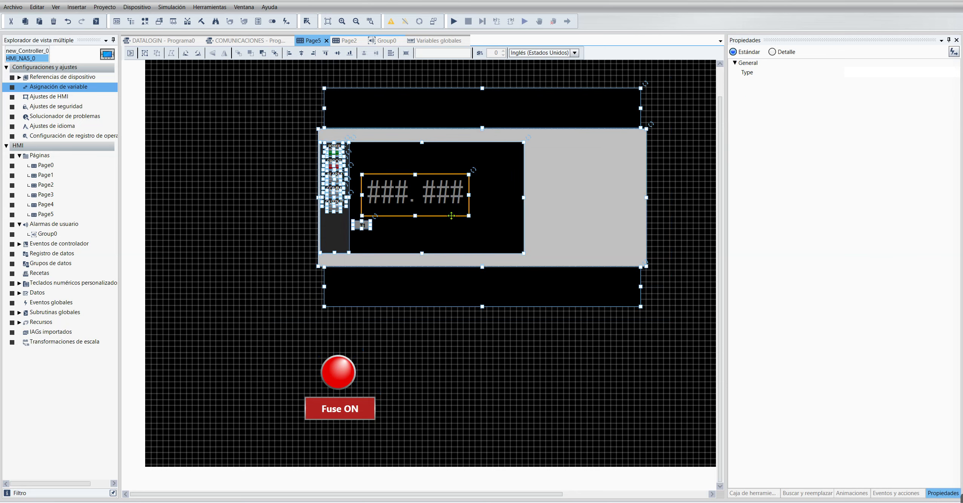
{"action": "right_click", "coordinate": [464, 203]}
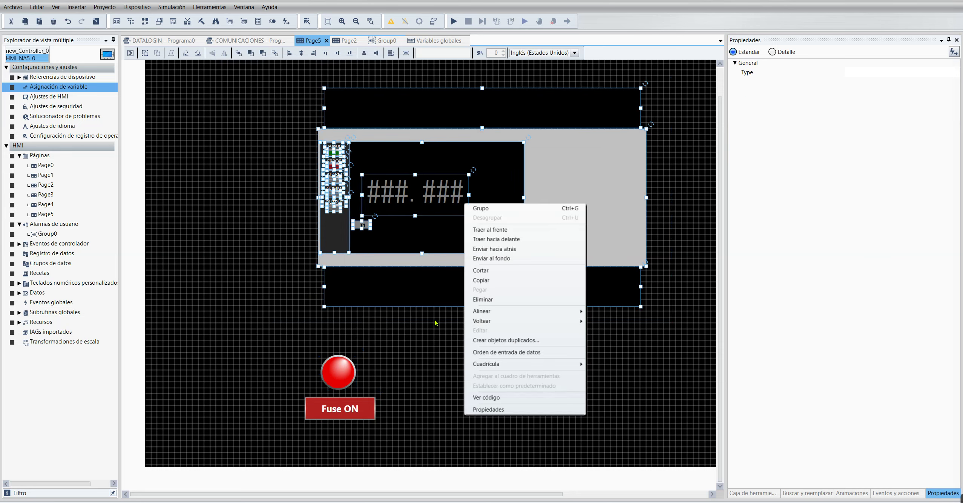
{"action": "key", "text": "ctrl+g"}
Step: Move the red lamp and the Fuse ON button together onto the grey area beside the numeric display
{"action": "left_click_drag", "start_coordinate": [434, 324], "coordinate": [584, 200]}
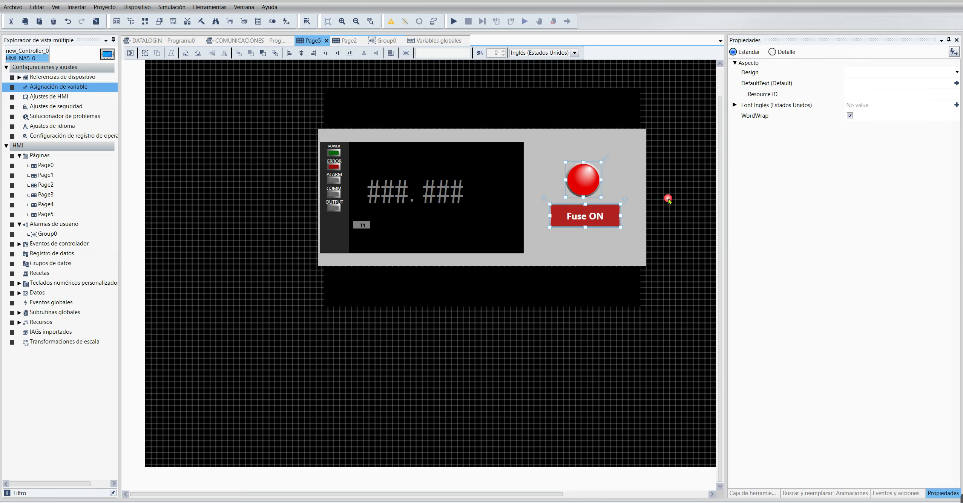
{"action": "left_click", "coordinate": [666, 210]}
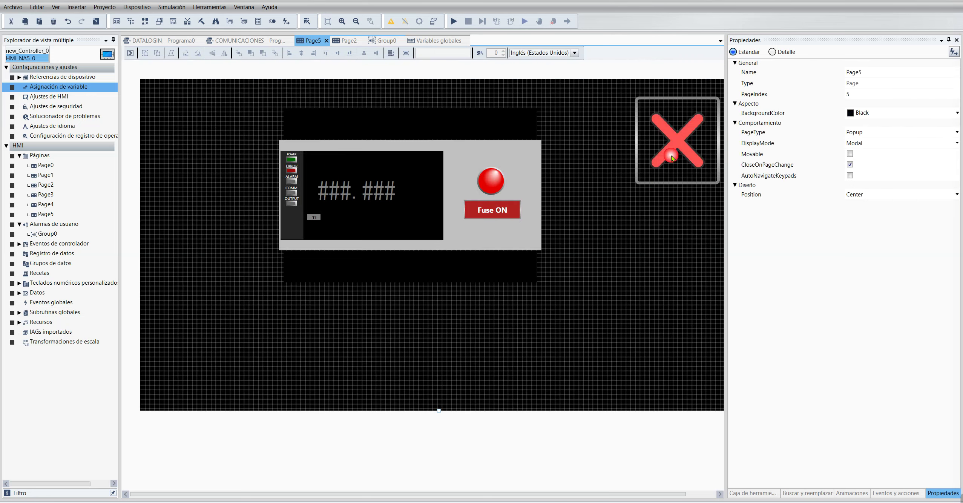
Step: Show the events and actions of the red cross button on Page5
{"action": "left_click", "coordinate": [679, 167]}
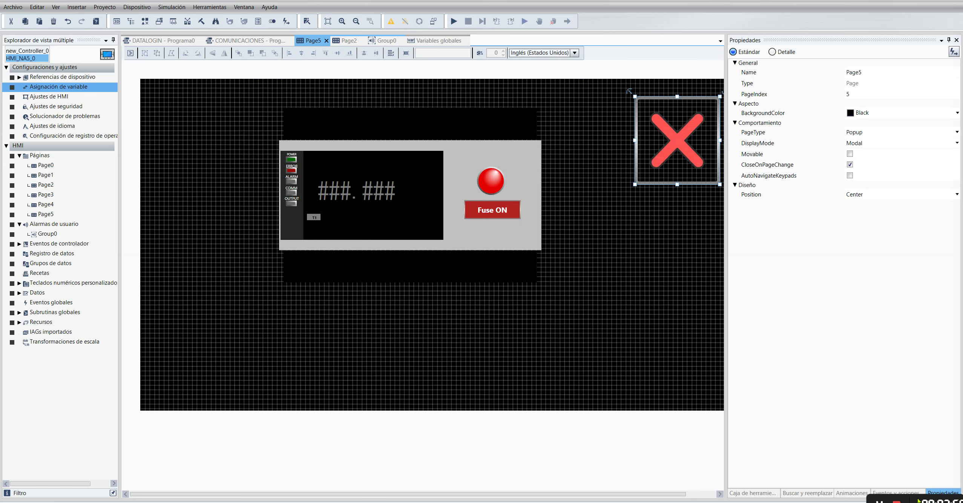
{"action": "left_click", "coordinate": [895, 494]}
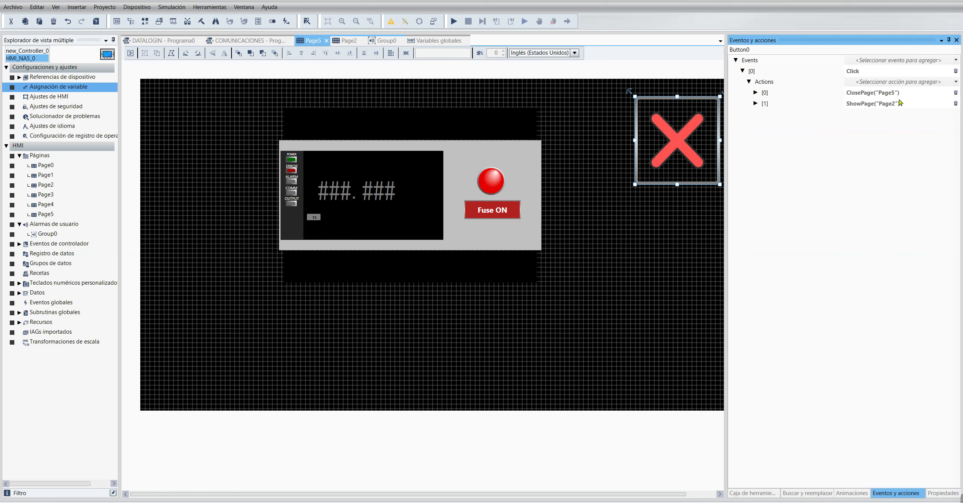
Step: Delete the ClosePage action for Page5 from the red cross button's Click event, and save the project
{"action": "left_click", "coordinate": [756, 92]}
{"action": "left_click", "coordinate": [756, 114]}
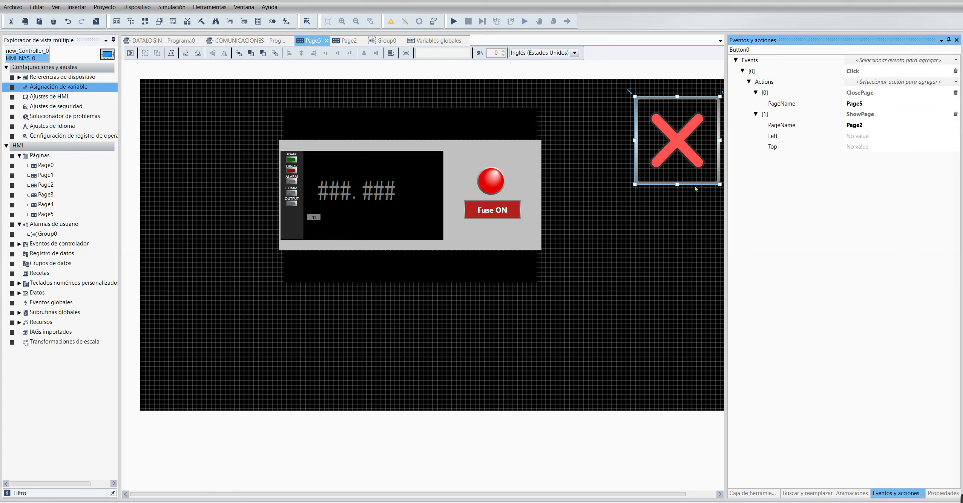
{"action": "left_click", "coordinate": [955, 93]}
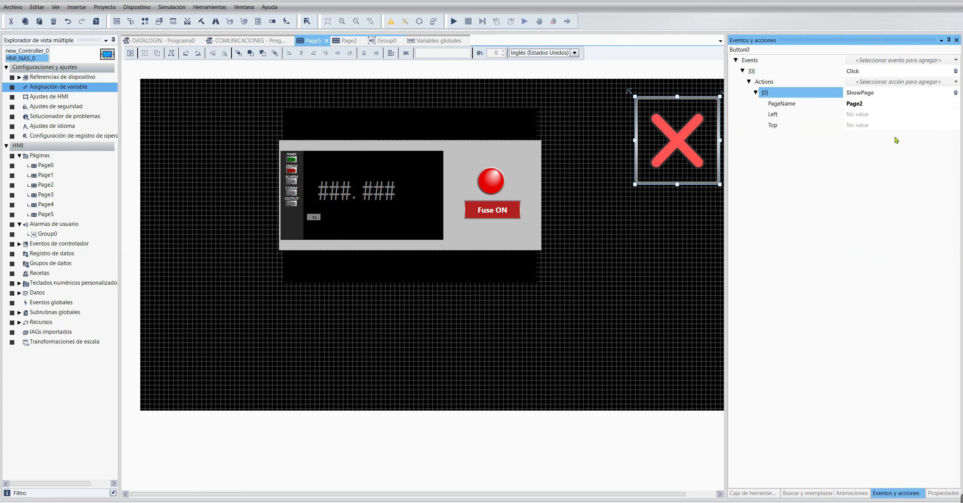
{"action": "left_click", "coordinate": [13, 7]}
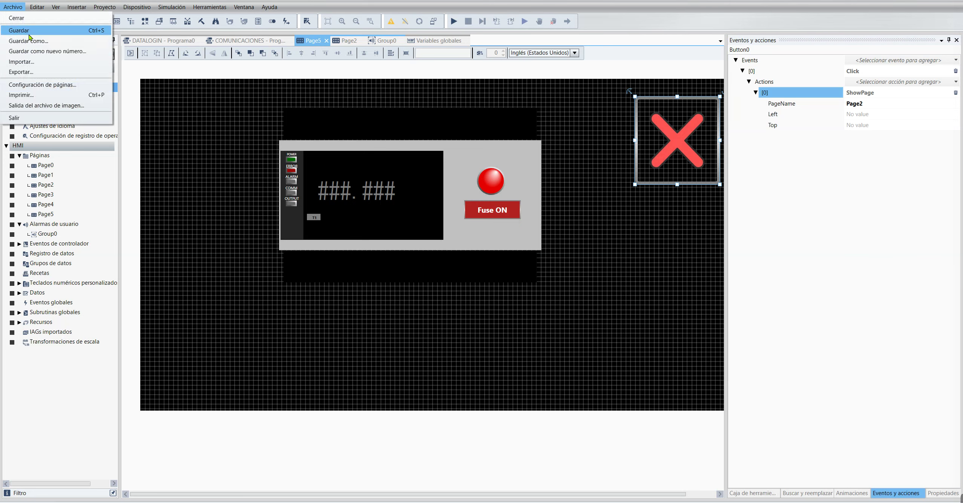
{"action": "left_click", "coordinate": [29, 33]}
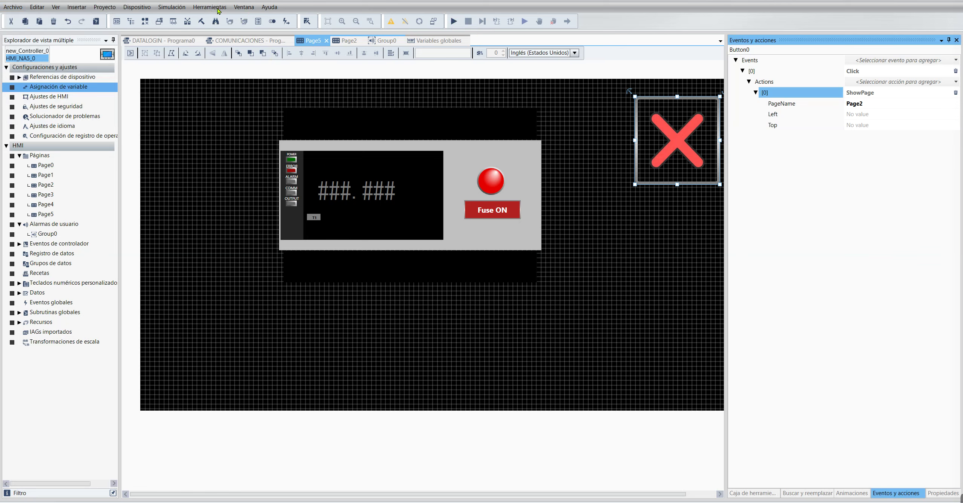
Step: Start the integrated HMI simulation together with the controller simulator, using new_Controller_0 as the controller
{"action": "left_click", "coordinate": [171, 8]}
{"action": "left_click", "coordinate": [171, 8]}
{"action": "left_click", "coordinate": [173, 8]}
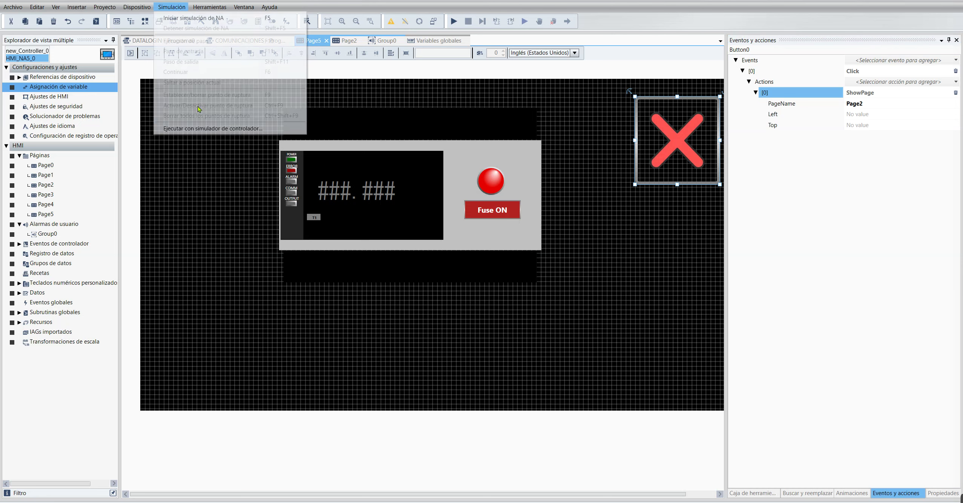
{"action": "left_click", "coordinate": [255, 138]}
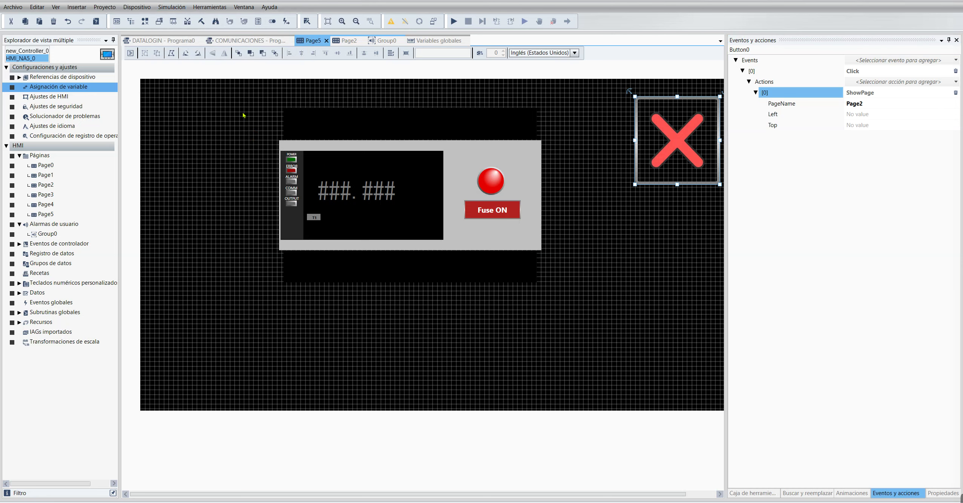
{"action": "left_click", "coordinate": [182, 8]}
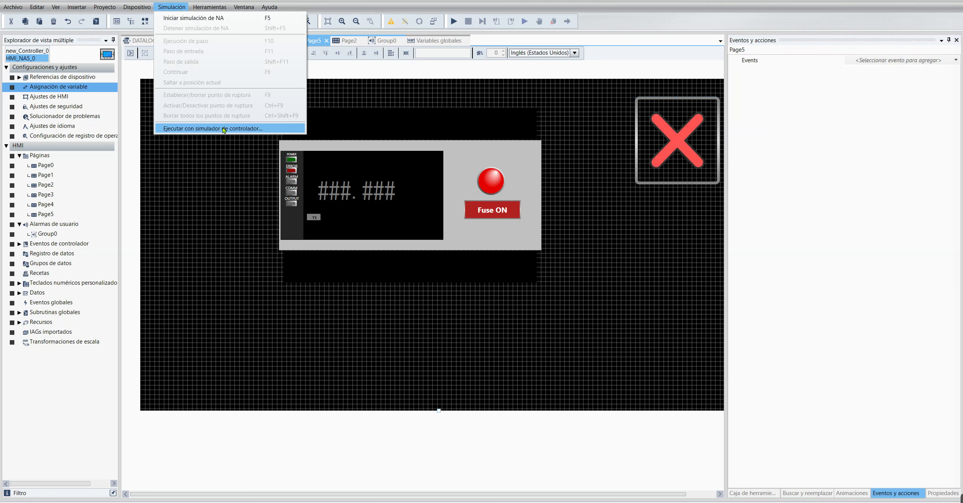
{"action": "left_click", "coordinate": [224, 129]}
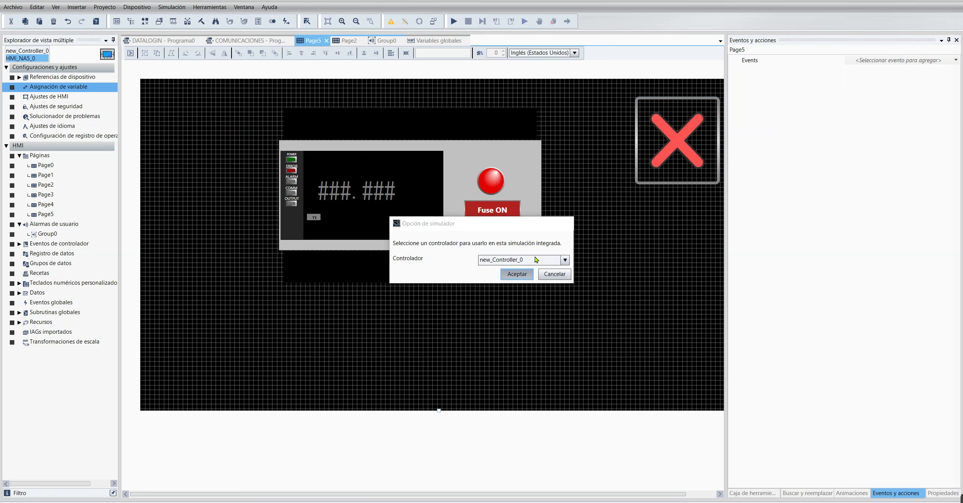
{"action": "key", "text": "Return"}
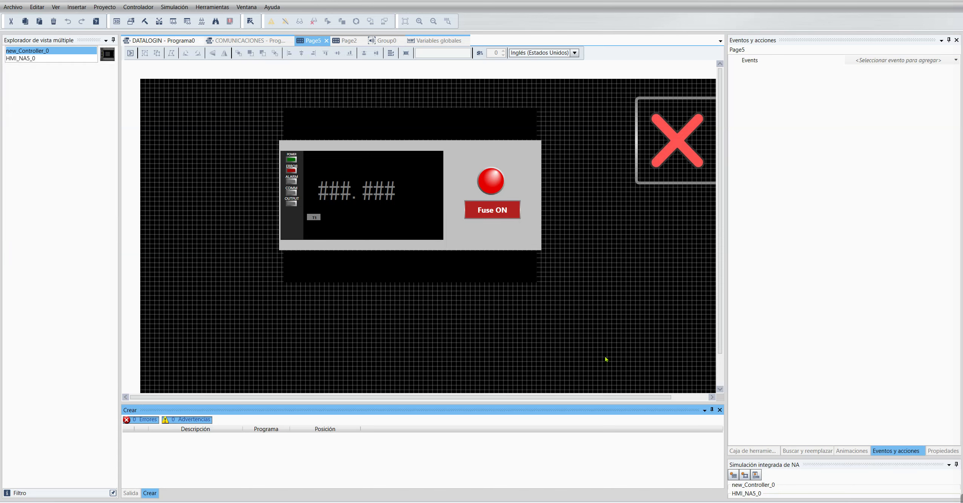
{"action": "left_click", "coordinate": [720, 411]}
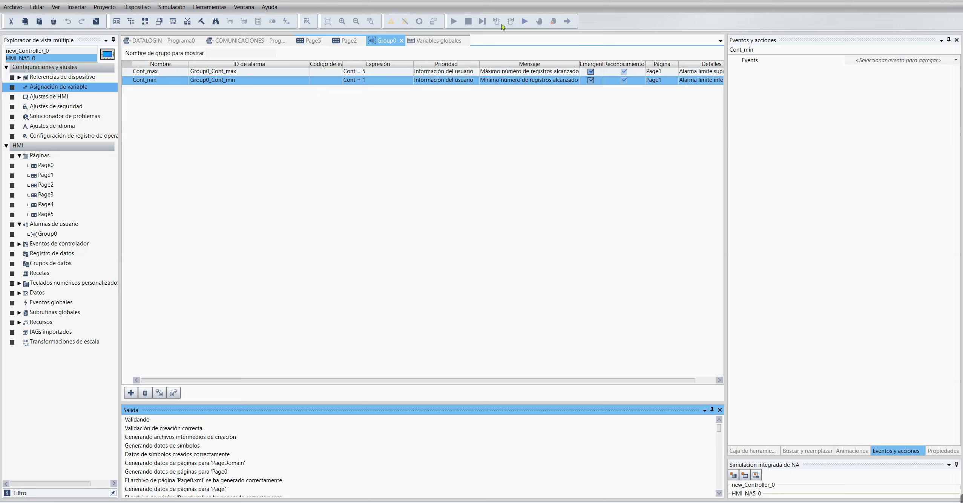
Step: Open the Cont_min alarm's expression in Group0 for inspection and widen the Emergente and Reconocimiento columns
{"action": "left_click", "coordinate": [372, 80]}
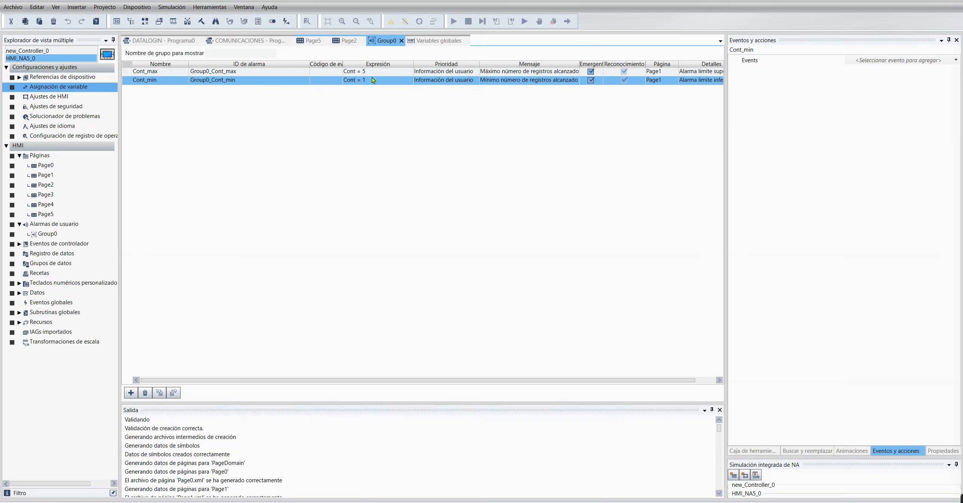
{"action": "left_click", "coordinate": [368, 80]}
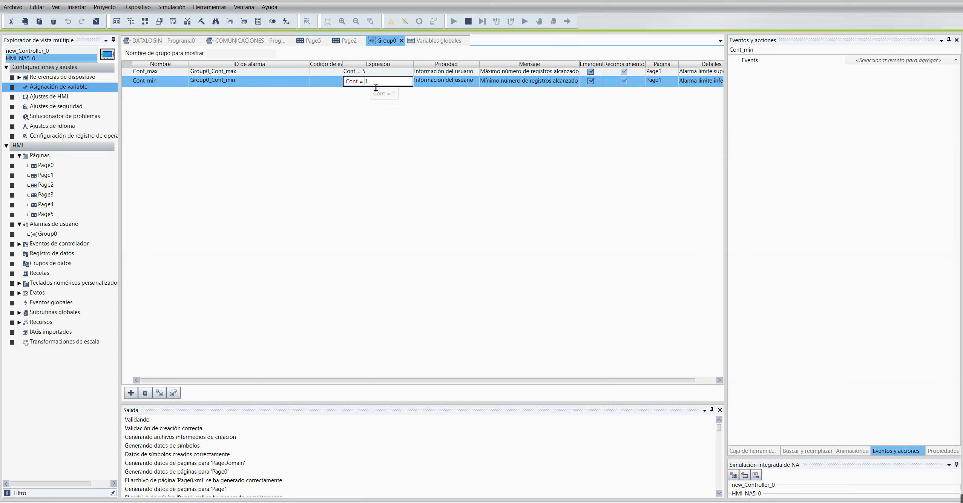
{"action": "double_click", "coordinate": [368, 83]}
{"action": "left_click_drag", "start_coordinate": [604, 64], "coordinate": [685, 64]}
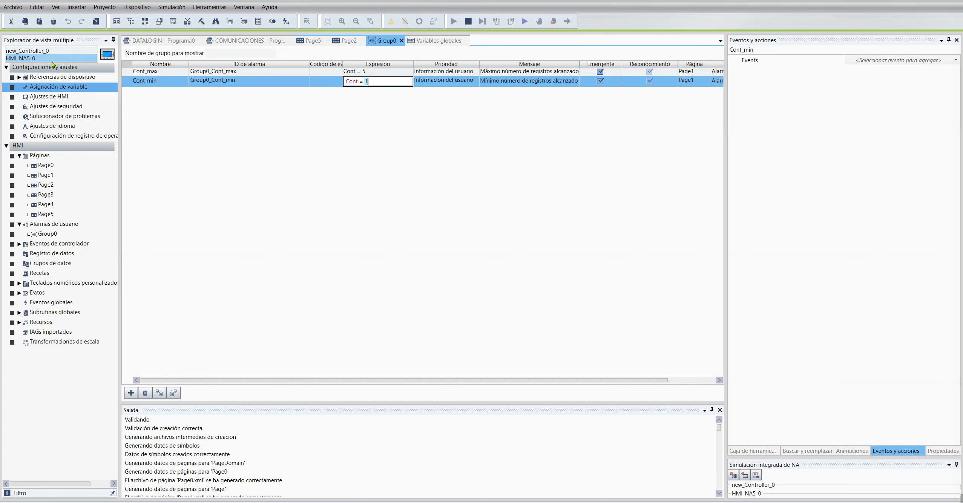
Step: Switch to new_Controller_0, enlarge the integrated simulation pane and raise the controller's simulation speed towards Normal
{"action": "left_click", "coordinate": [59, 52]}
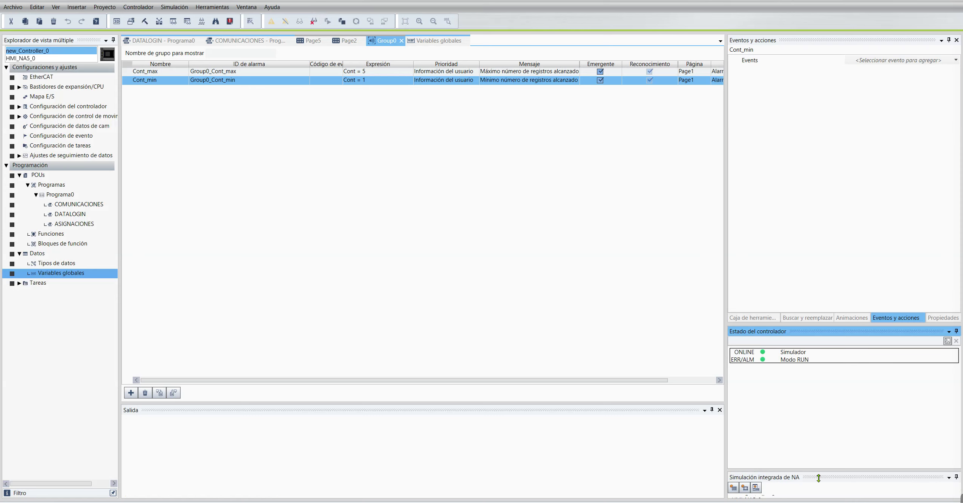
{"action": "left_click_drag", "start_coordinate": [820, 475], "coordinate": [827, 429]}
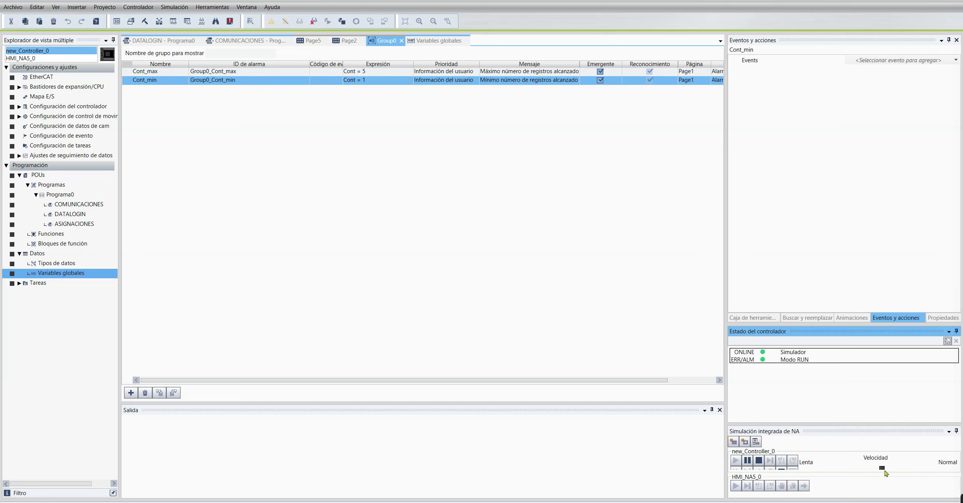
{"action": "left_click_drag", "start_coordinate": [884, 469], "coordinate": [909, 469]}
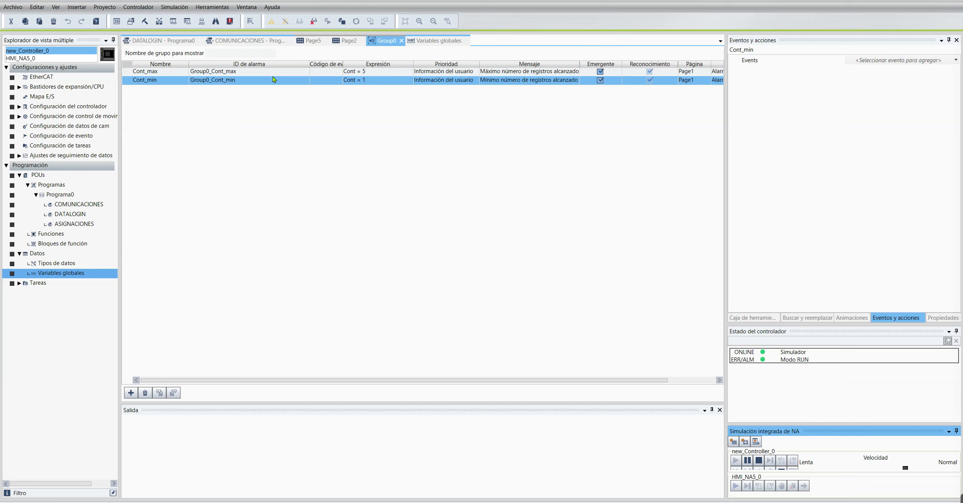
Step: In the simulated HMI, go from the Datalogging page through the home popup to the controller page with the fuse button
{"action": "left_click", "coordinate": [219, 92]}
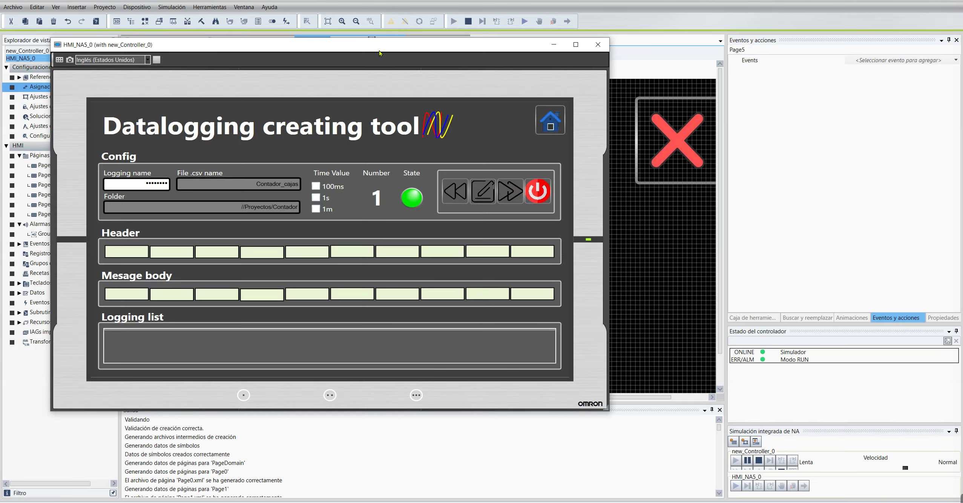
{"action": "left_click_drag", "start_coordinate": [379, 50], "coordinate": [549, 44]}
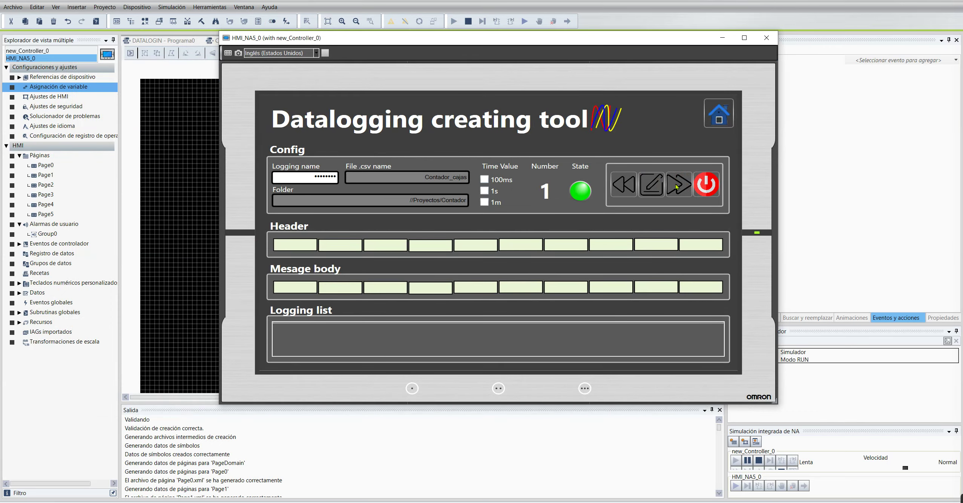
{"action": "left_click", "coordinate": [720, 120]}
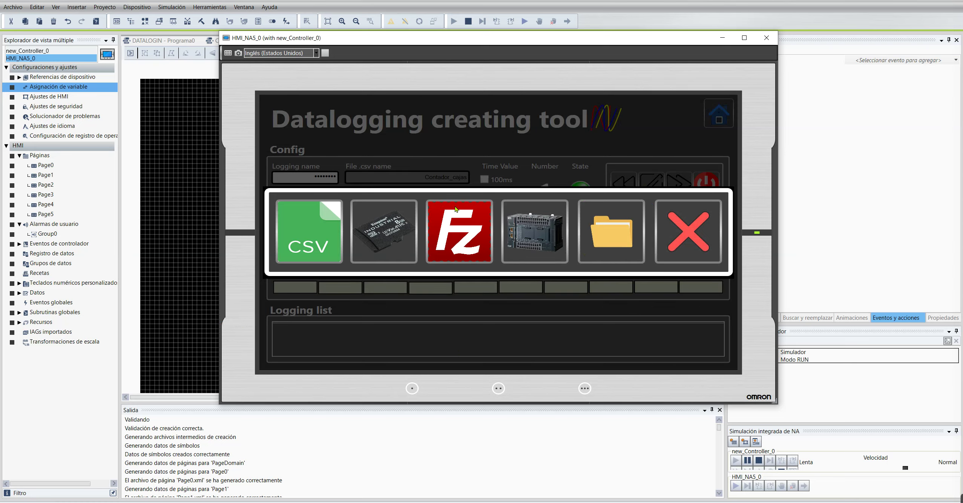
{"action": "left_click", "coordinate": [546, 237]}
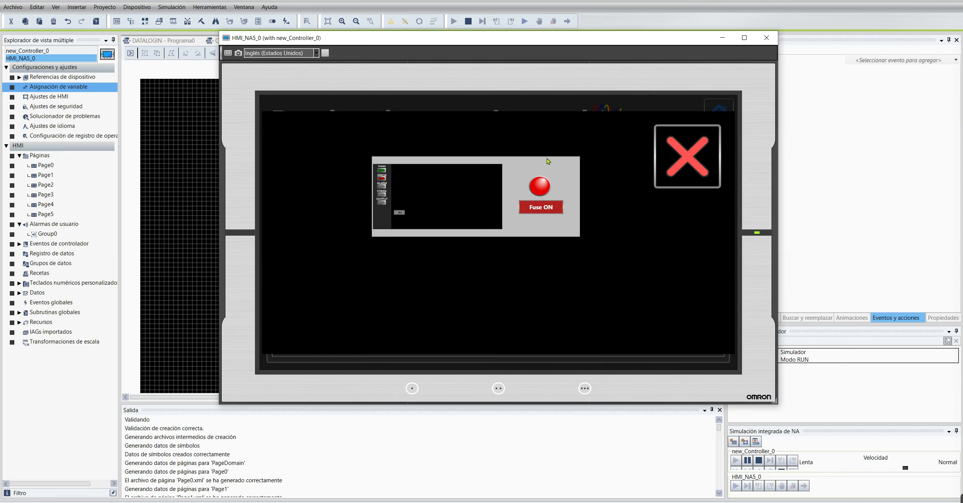
Step: Show the COMUNICACIONES program in online monitoring and hide its rung comment list to expose the aActiveFuse contacts
{"action": "left_click", "coordinate": [156, 41]}
{"action": "left_click", "coordinate": [244, 40]}
{"action": "left_click", "coordinate": [247, 42]}
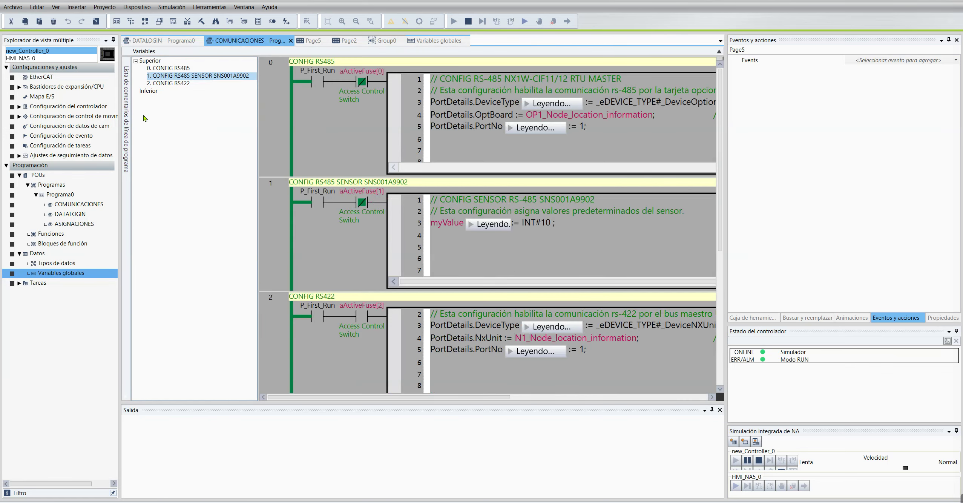
{"action": "left_click", "coordinate": [127, 131]}
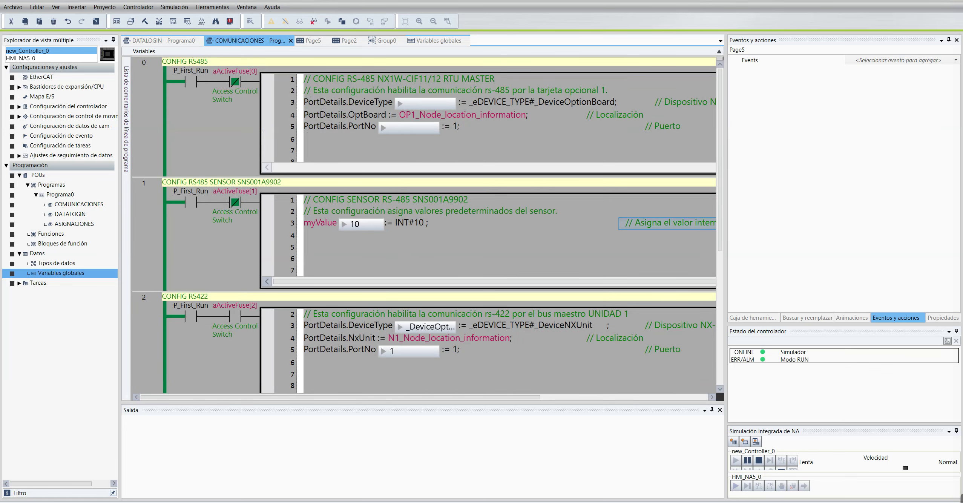
Step: Test the Fuse ON button in the simulated HMI by toggling it repeatedly, with the simulator window moved clear of the aActiveFuse[0] contact
{"action": "mouse_move", "coordinate": [807, 502]}
{"action": "left_click", "coordinate": [809, 487]}
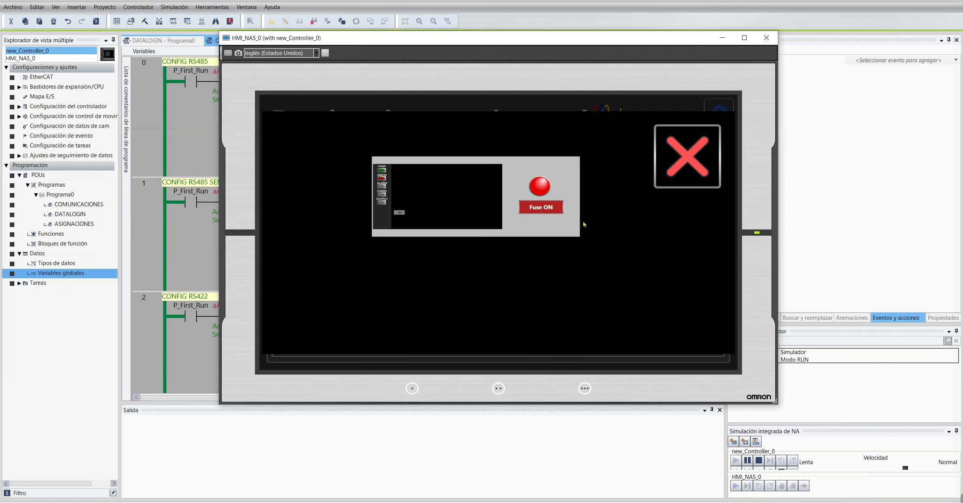
{"action": "left_click", "coordinate": [557, 211]}
{"action": "left_click_drag", "start_coordinate": [528, 38], "coordinate": [583, 28]}
{"action": "left_click", "coordinate": [597, 200]}
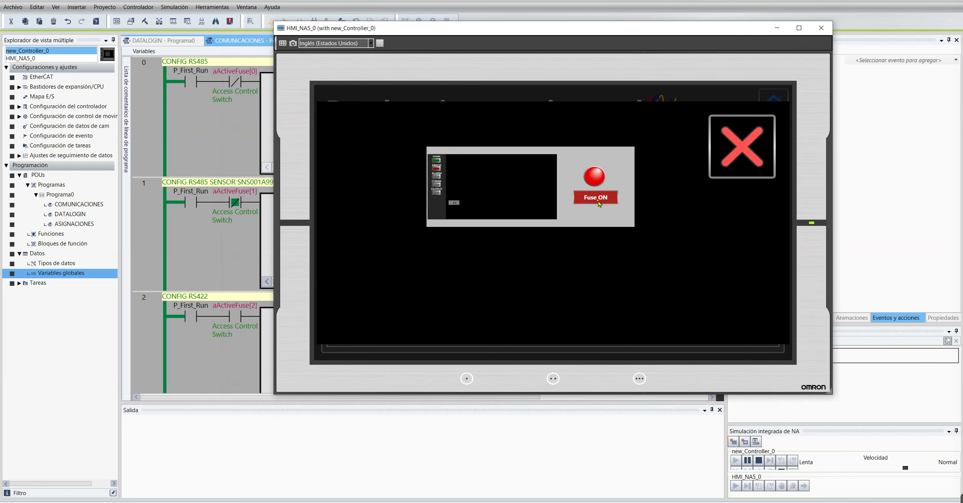
{"action": "left_click", "coordinate": [595, 201]}
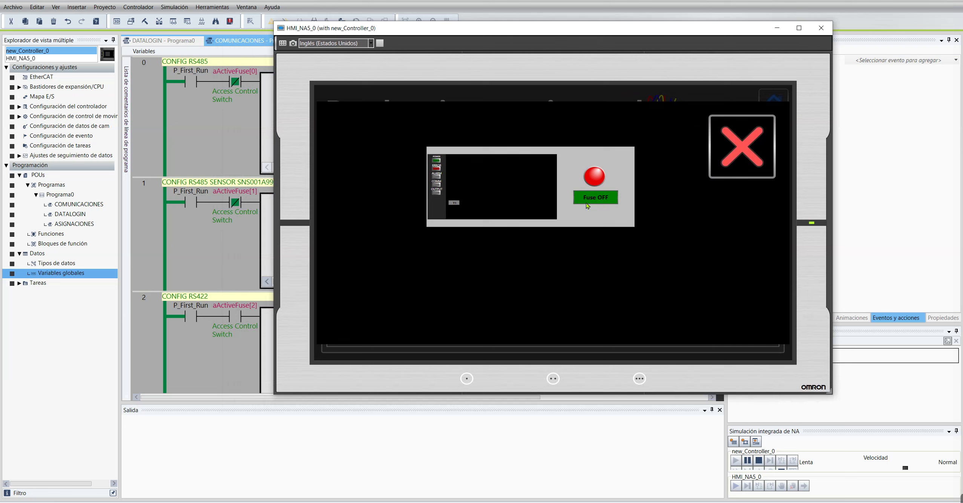
Step: Open the controller's I/O map and expand the option board with its NX1W-CIF11 entry and the NX bus master
{"action": "double_click", "coordinate": [53, 97]}
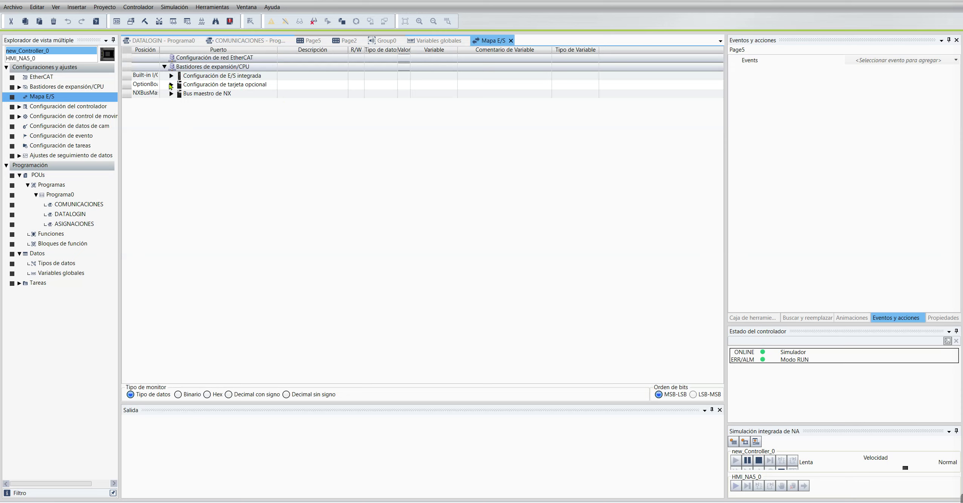
{"action": "left_click", "coordinate": [170, 85]}
{"action": "left_click", "coordinate": [172, 103]}
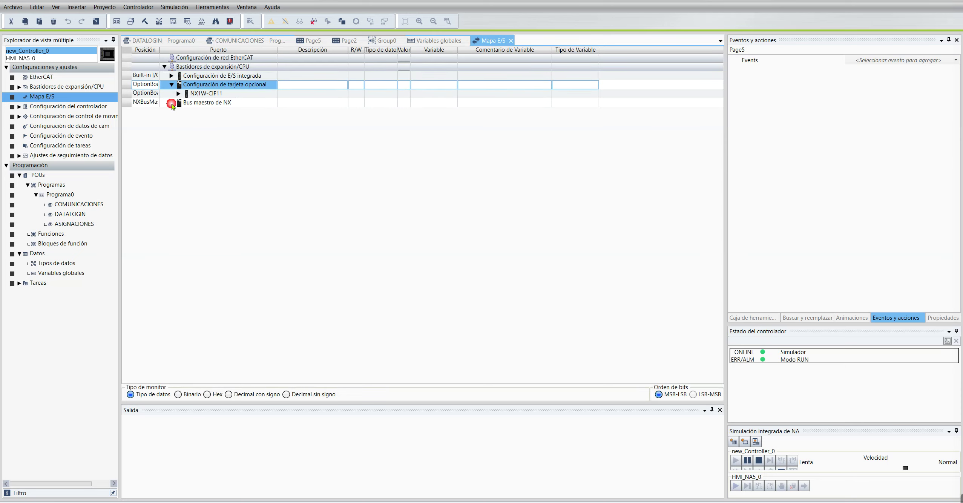
{"action": "left_click", "coordinate": [172, 103]}
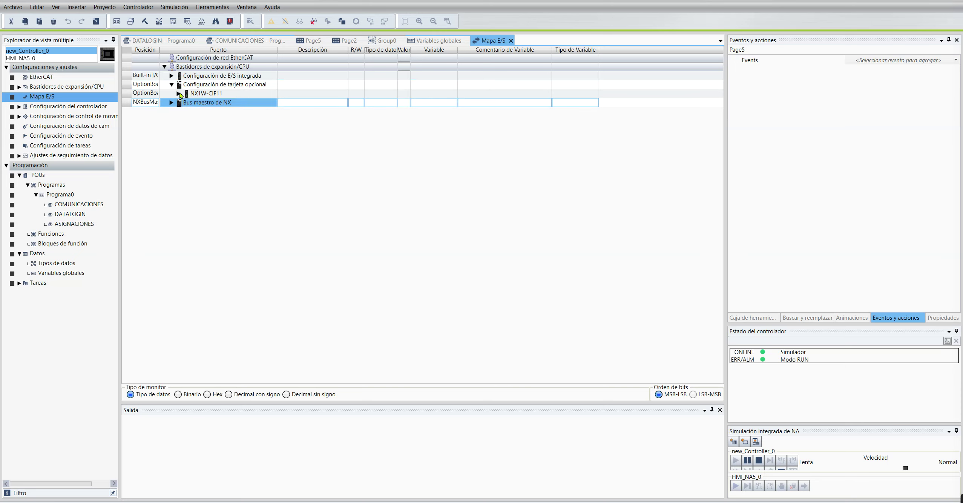
{"action": "left_click", "coordinate": [179, 94]}
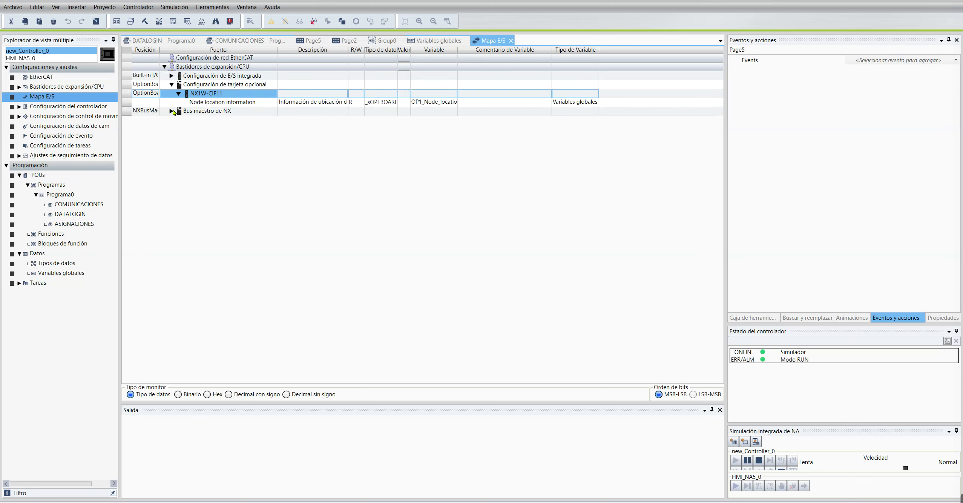
{"action": "left_click", "coordinate": [173, 111]}
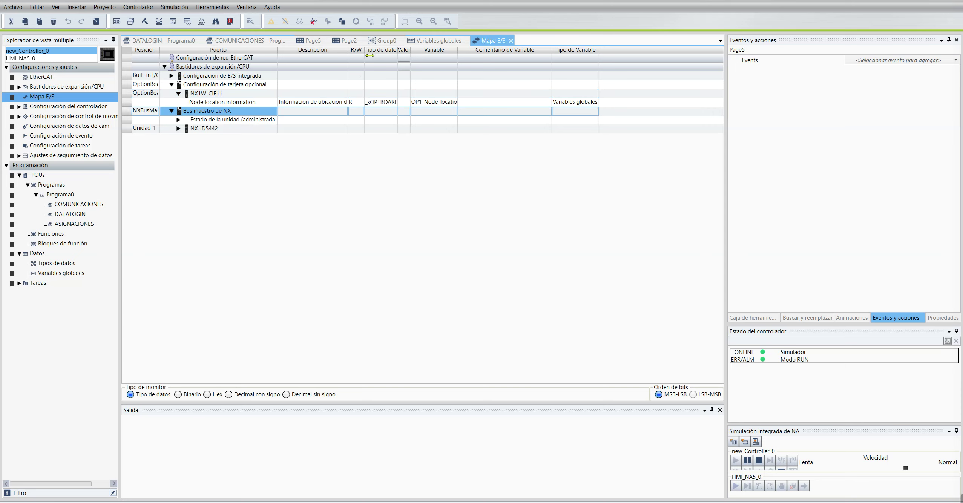
Step: Widen the data type, description and variable comment columns of the I/O map
{"action": "left_click", "coordinate": [400, 59]}
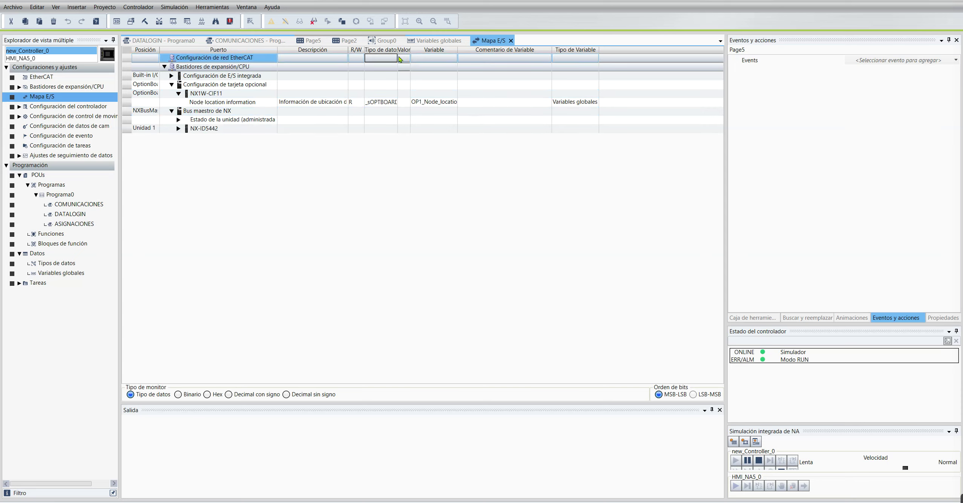
{"action": "left_click_drag", "start_coordinate": [403, 55], "coordinate": [428, 55]}
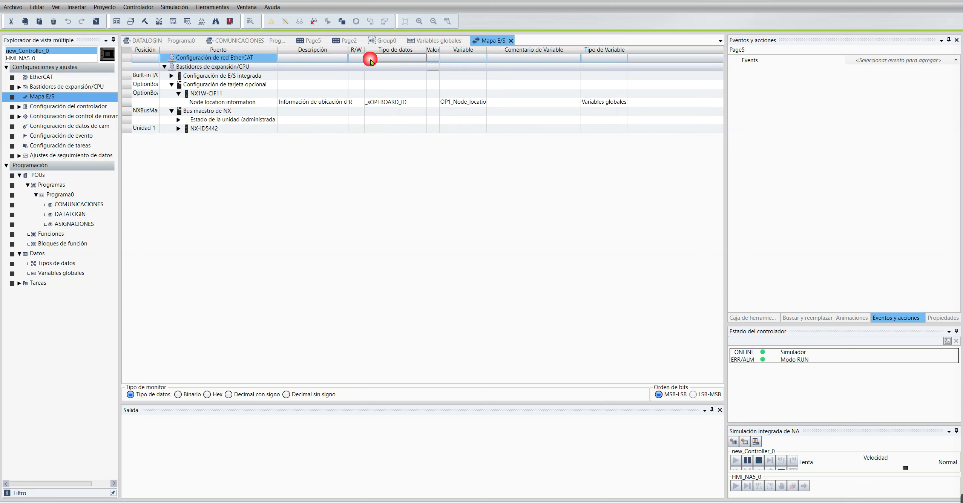
{"action": "left_click_drag", "start_coordinate": [348, 50], "coordinate": [397, 49]}
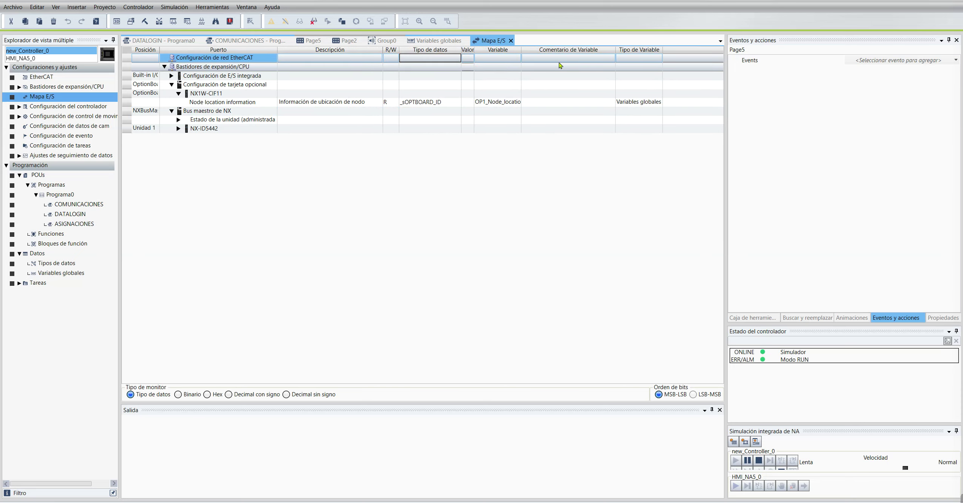
{"action": "left_click_drag", "start_coordinate": [523, 53], "coordinate": [570, 55]}
Step: Expand the NX-ID5442 unit in the I/O map and check the node location information under NX1W-CIF11
{"action": "left_click", "coordinate": [178, 129]}
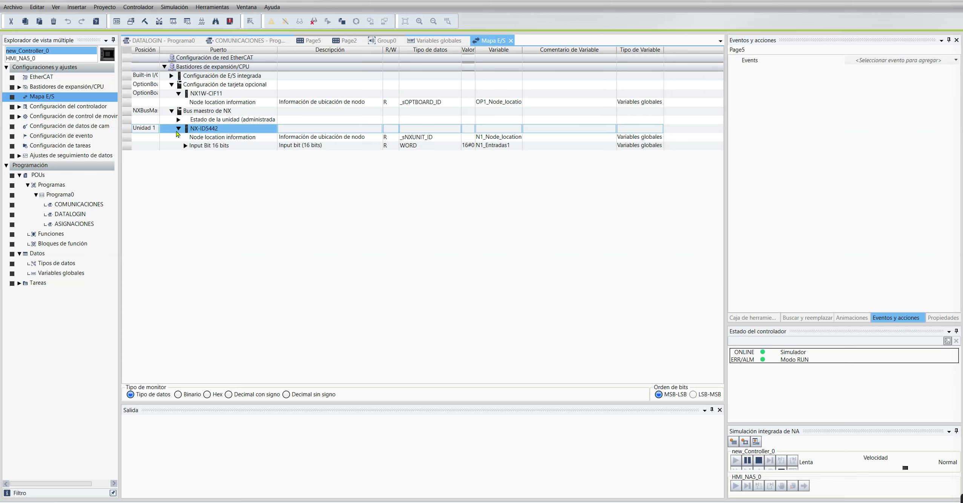
{"action": "left_click", "coordinate": [218, 100]}
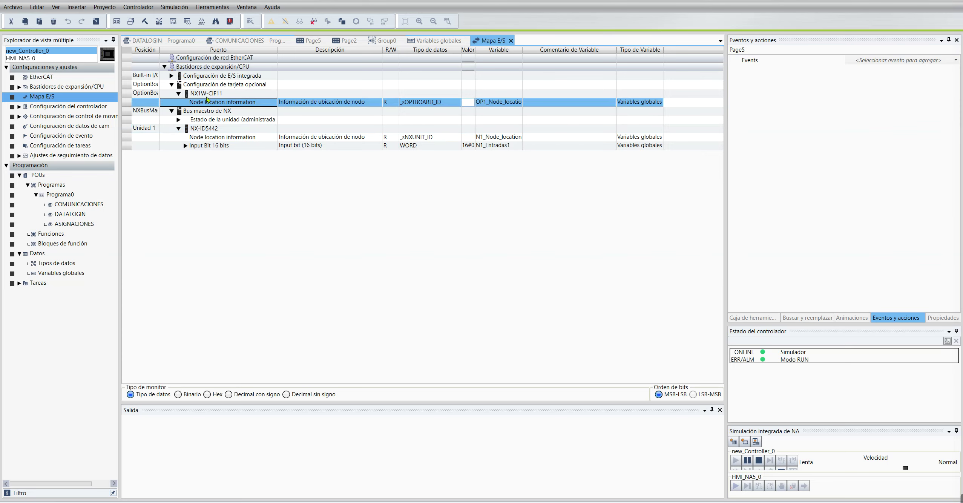
{"action": "left_click", "coordinate": [210, 95]}
Step: Open the CPU rack configuration and reveal the hardware toolbox in a widened side pane
{"action": "double_click", "coordinate": [70, 88]}
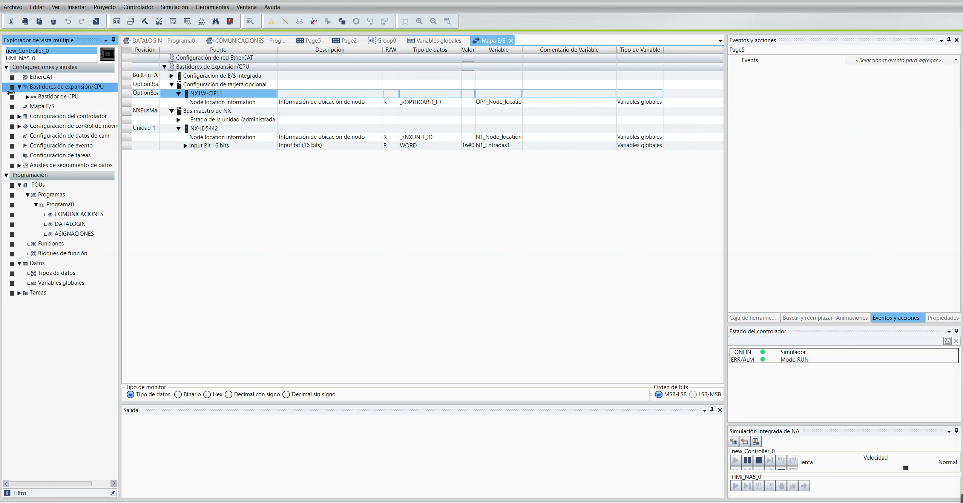
{"action": "left_click", "coordinate": [58, 98]}
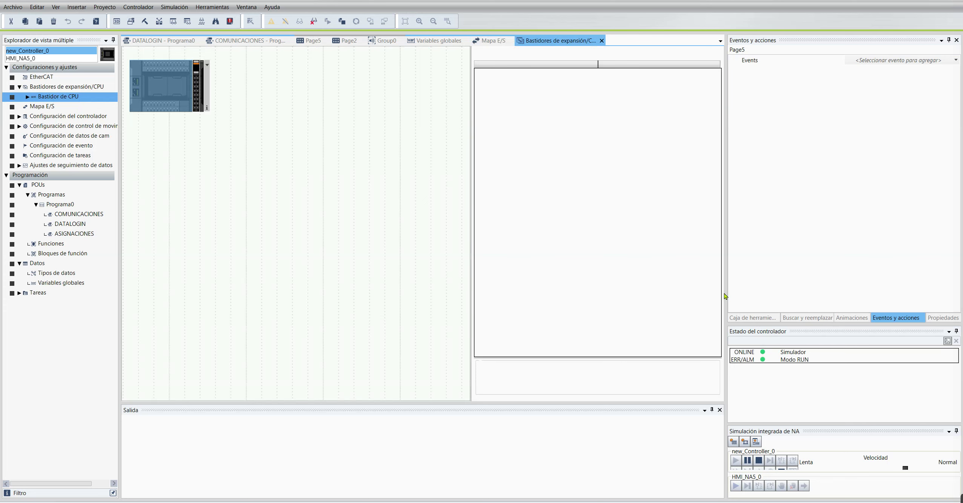
{"action": "left_click_drag", "start_coordinate": [727, 298], "coordinate": [637, 181]}
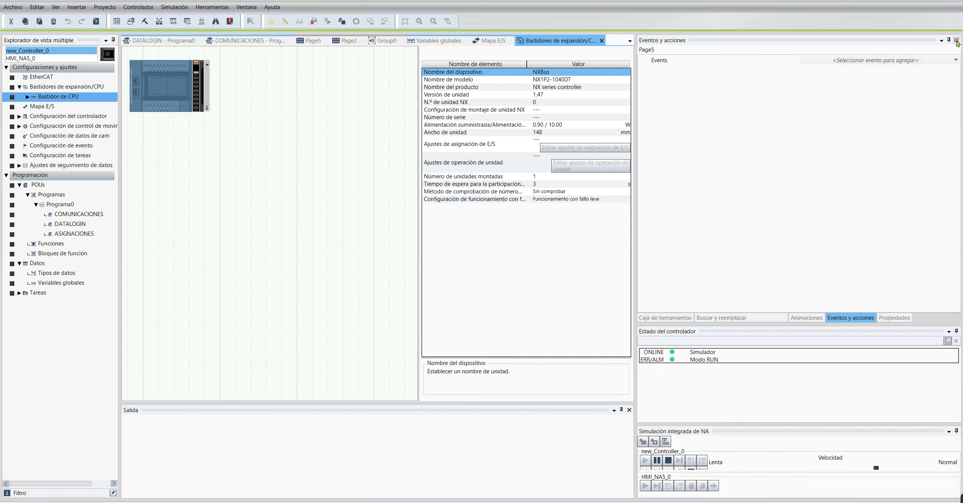
{"action": "left_click", "coordinate": [757, 71]}
{"action": "left_click", "coordinate": [957, 40]}
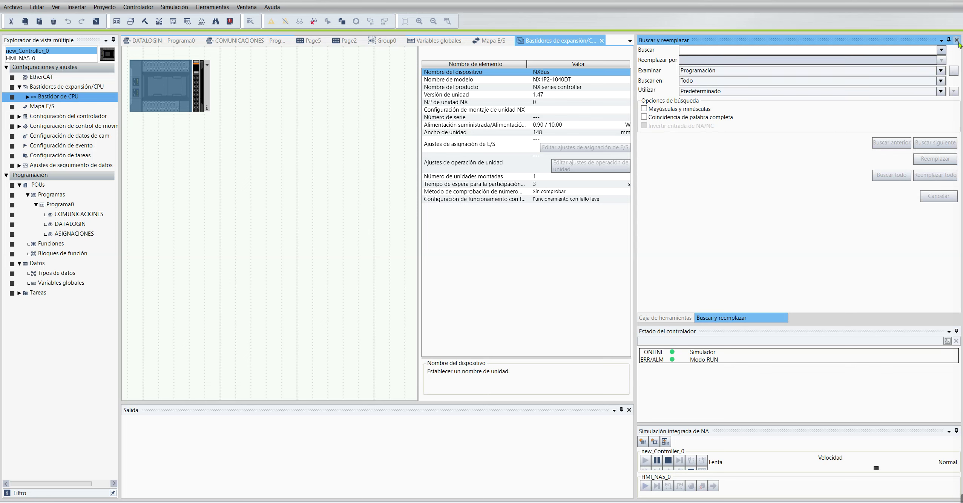
Step: Filter the hardware toolbox units by the keyword "cif"
{"action": "scroll", "coordinate": [711, 98], "scroll_direction": "down", "scroll_amount": 1}
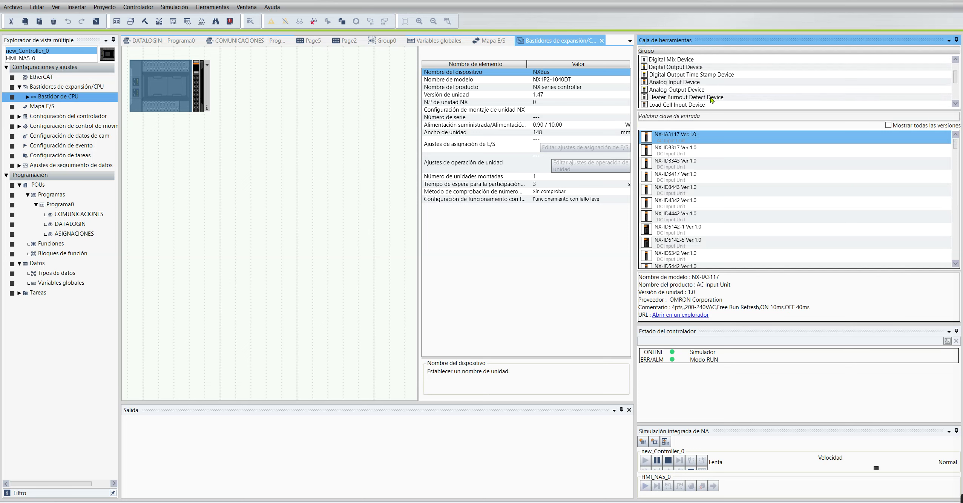
{"action": "scroll", "coordinate": [686, 100], "scroll_direction": "down", "scroll_amount": 3}
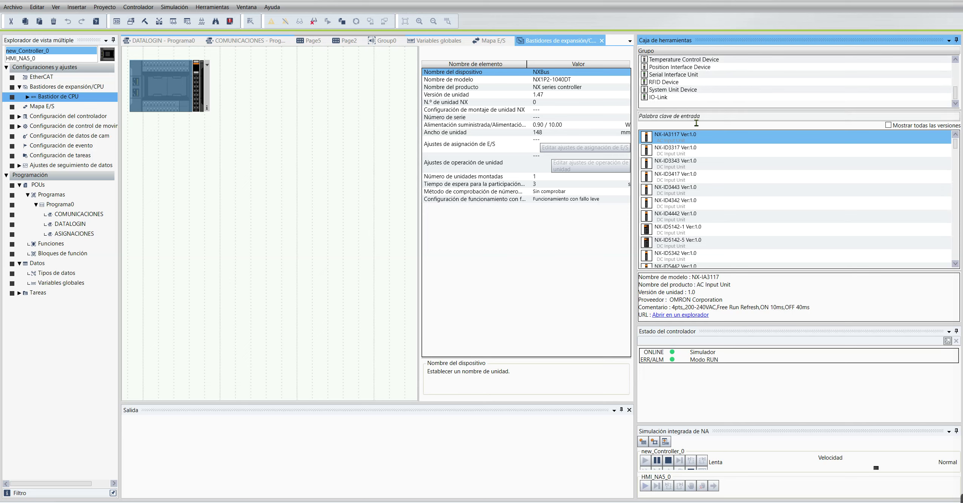
{"action": "left_click", "coordinate": [720, 124]}
{"action": "left_click", "coordinate": [686, 123]}
{"action": "left_click", "coordinate": [818, 116]}
{"action": "type", "text": "cif"}
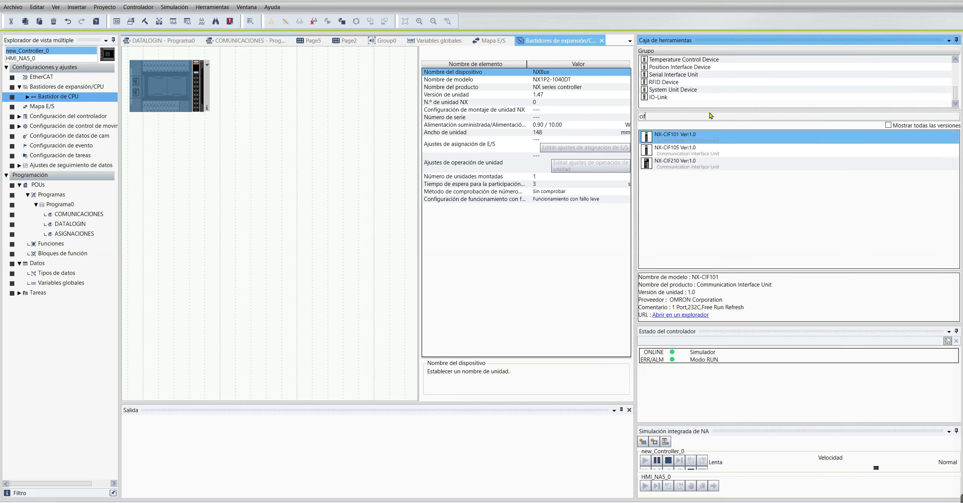
Step: Try to add the NX-CIF105 unit to the CPU rack next to the NX-ID5442 unit while the simulator is online
{"action": "left_click_drag", "start_coordinate": [672, 150], "coordinate": [201, 81]}
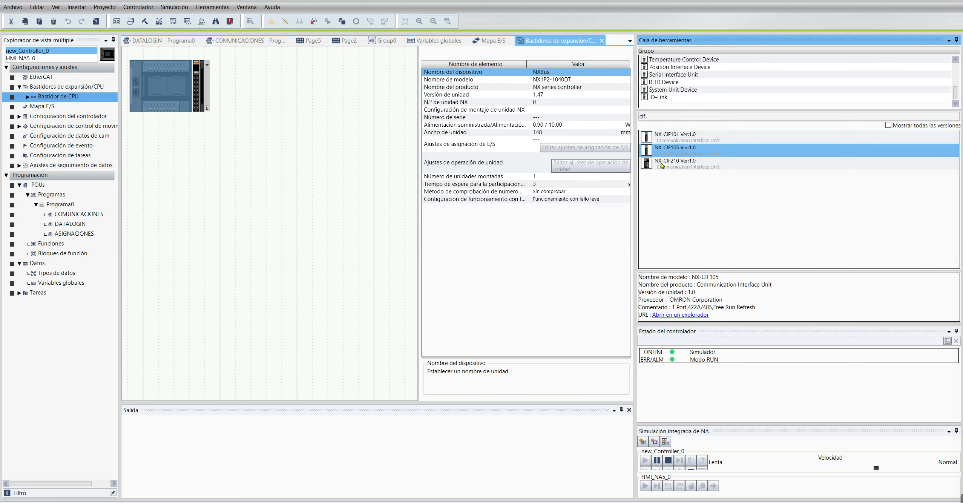
{"action": "left_click_drag", "start_coordinate": [727, 156], "coordinate": [202, 76]}
{"action": "left_click", "coordinate": [198, 83]}
{"action": "left_click", "coordinate": [198, 83]}
{"action": "left_click", "coordinate": [198, 83]}
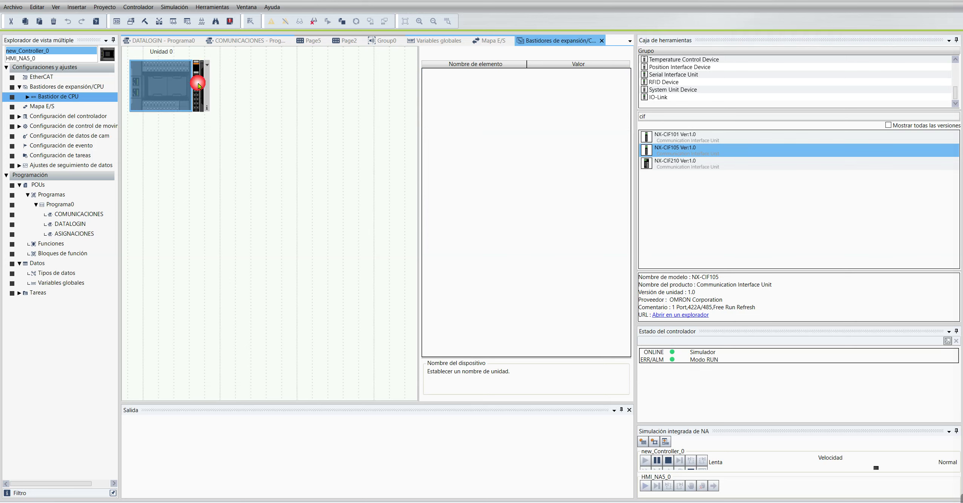
{"action": "left_click", "coordinate": [663, 152]}
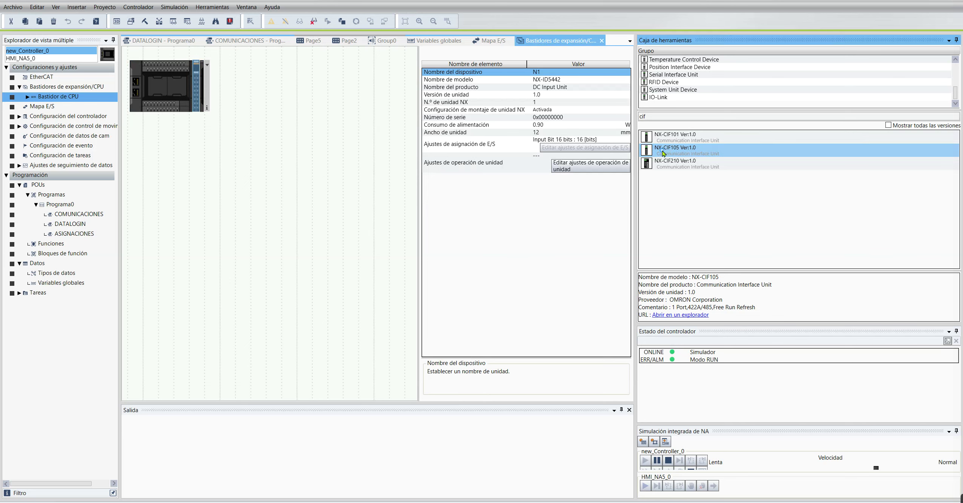
{"action": "right_click", "coordinate": [662, 153]}
{"action": "left_click", "coordinate": [676, 156]}
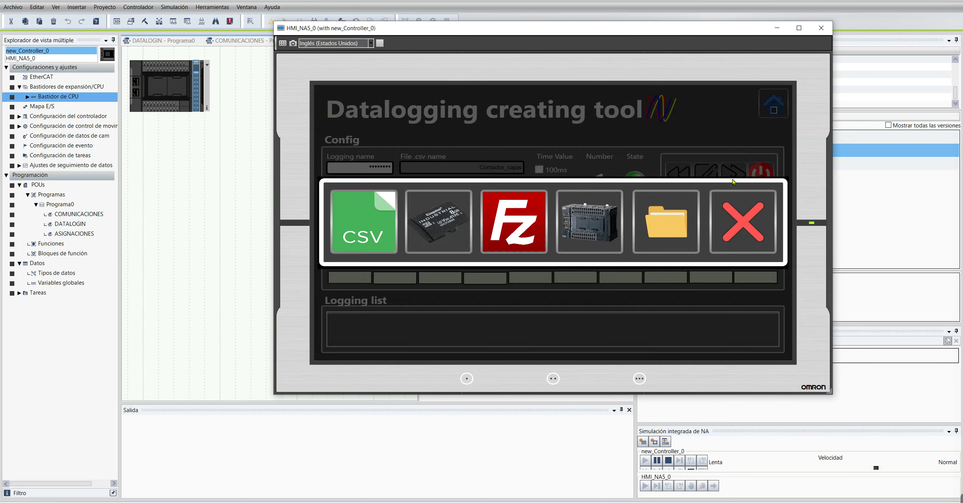
Step: End the simulation and add an NX-CIF105 communication interface unit to the CPU rack after the NX-ID5442 unit
{"action": "left_click", "coordinate": [736, 195]}
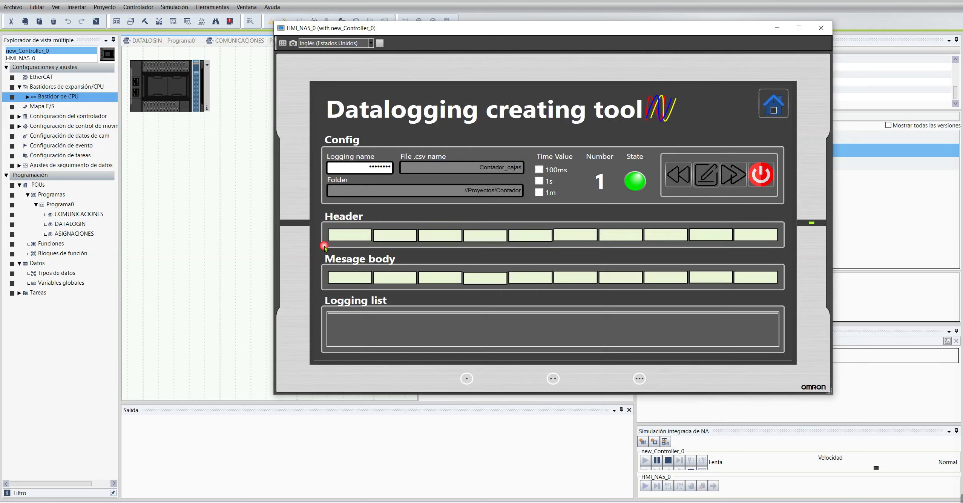
{"action": "left_click", "coordinate": [822, 28]}
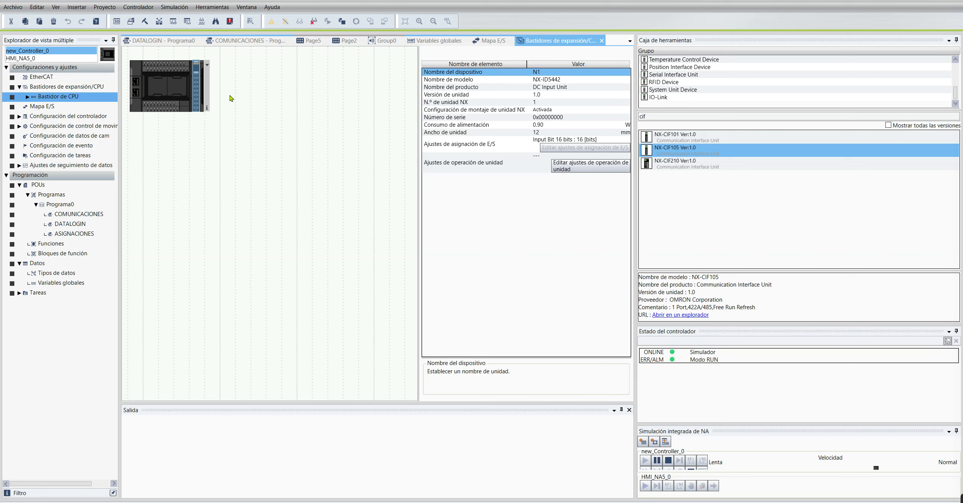
{"action": "left_click_drag", "start_coordinate": [681, 149], "coordinate": [760, 161]}
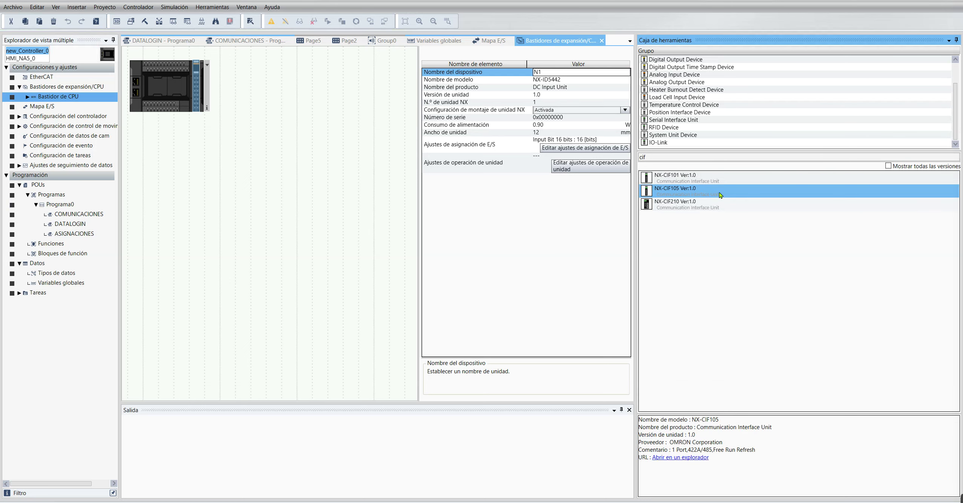
{"action": "mouse_move", "coordinate": [719, 193]}
{"action": "left_mouse_down"}
{"action": "mouse_move", "coordinate": [315, 115]}
{"action": "mouse_move", "coordinate": [218, 78]}
{"action": "mouse_move", "coordinate": [208, 83]}
{"action": "mouse_move", "coordinate": [220, 81]}
{"action": "left_mouse_up"}
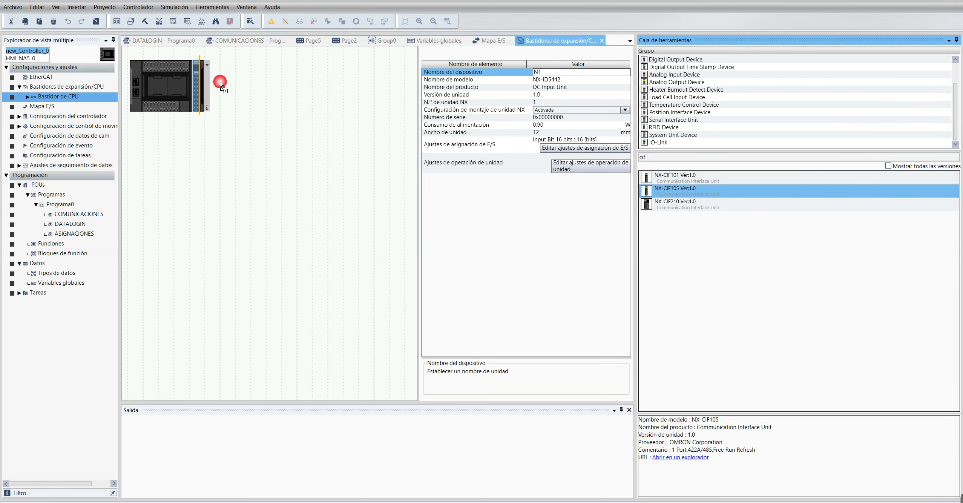
{"action": "double_click", "coordinate": [708, 194]}
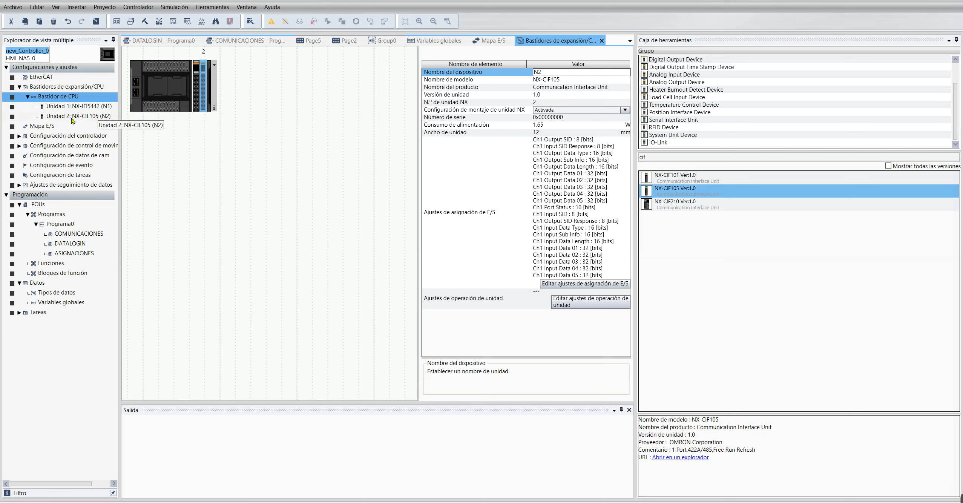
Step: Open the I/O map and expand the NX-CIF105 unit under the NX bus master
{"action": "left_click", "coordinate": [43, 127]}
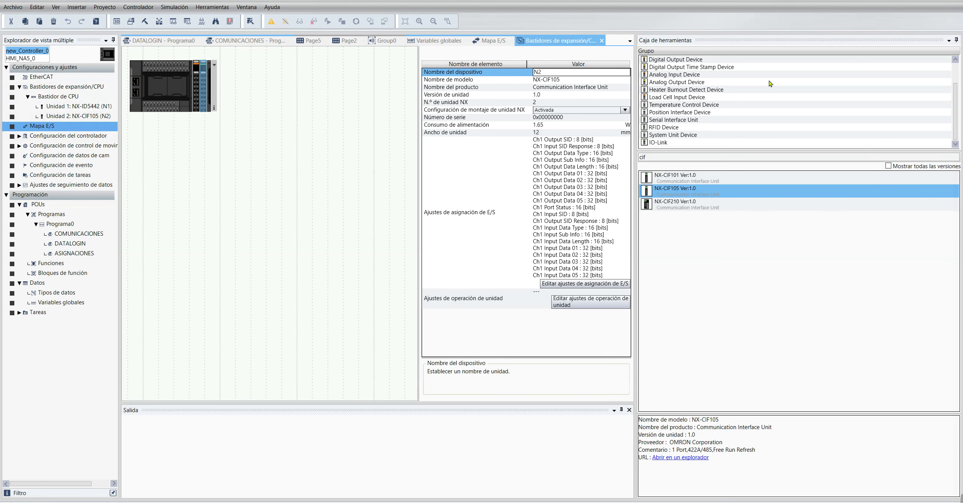
{"action": "left_click", "coordinate": [492, 41]}
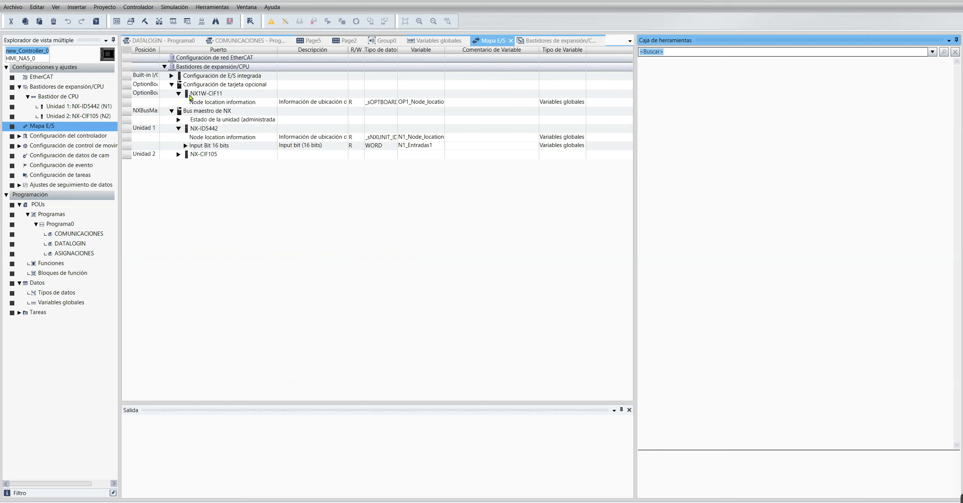
{"action": "left_click", "coordinate": [177, 155]}
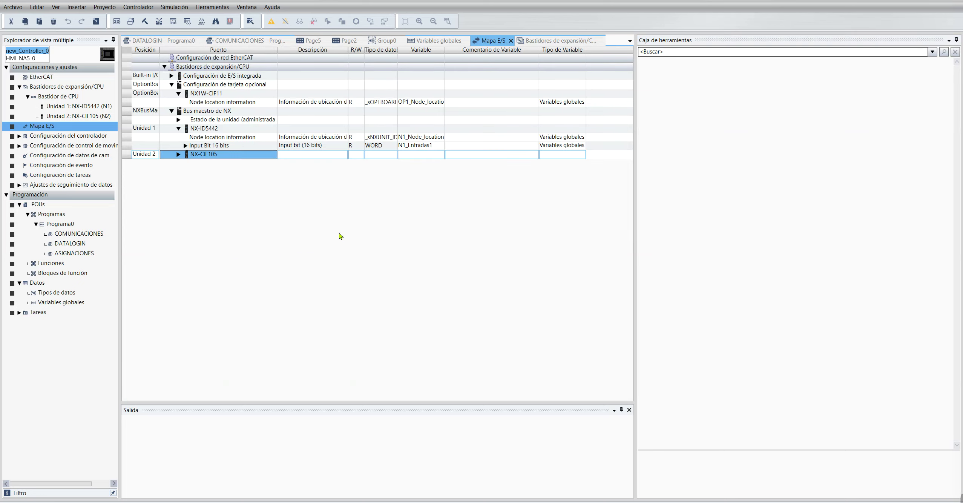
{"action": "double_click", "coordinate": [221, 156]}
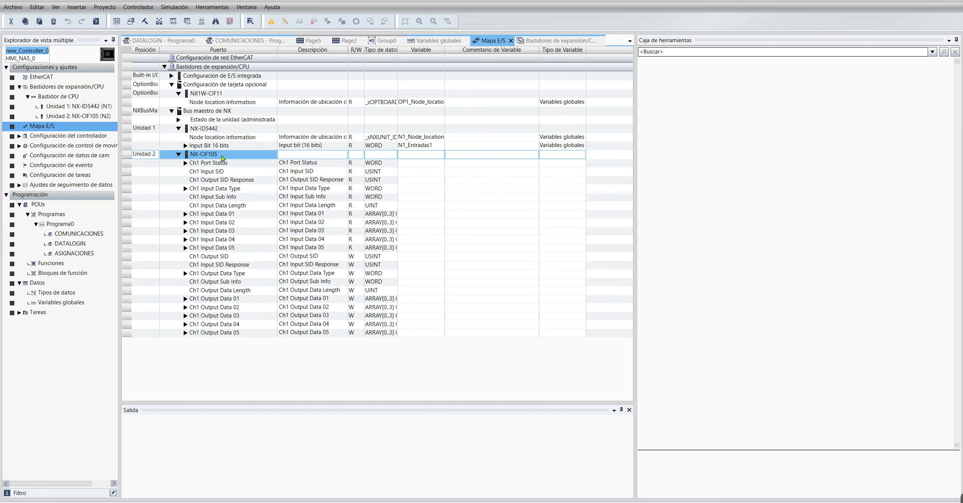
Step: Create a device variable for the node location information of NX-CIF105 and widen the Variable column to show full names
{"action": "right_click", "coordinate": [226, 158]}
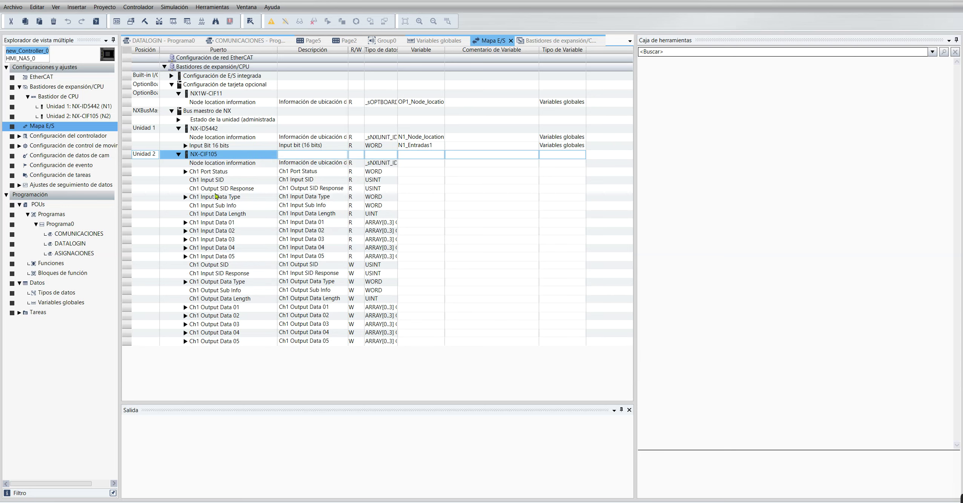
{"action": "left_click", "coordinate": [302, 164]}
{"action": "right_click", "coordinate": [302, 165]}
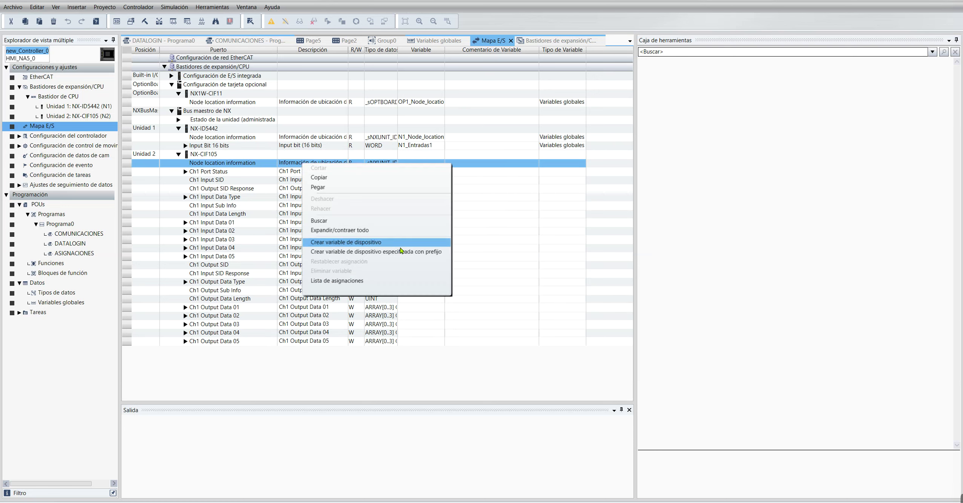
{"action": "left_click", "coordinate": [424, 242]}
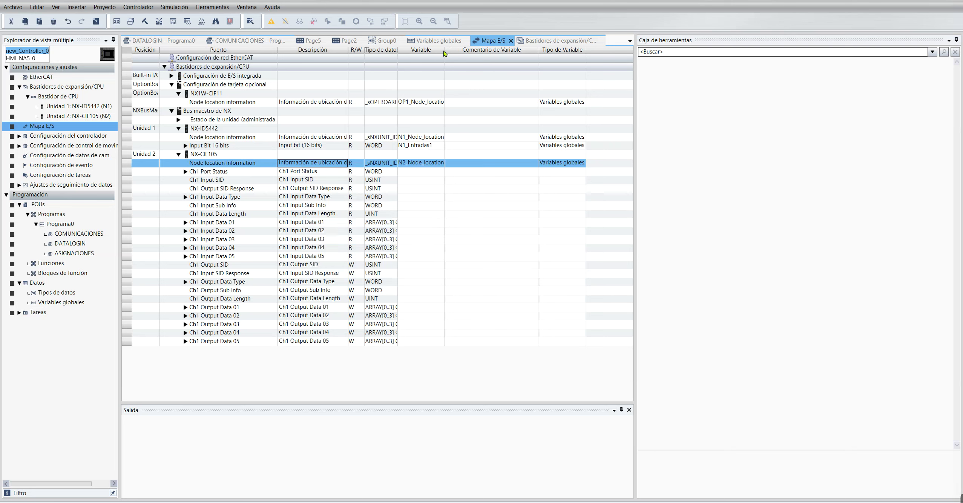
{"action": "left_click_drag", "start_coordinate": [448, 52], "coordinate": [522, 53]}
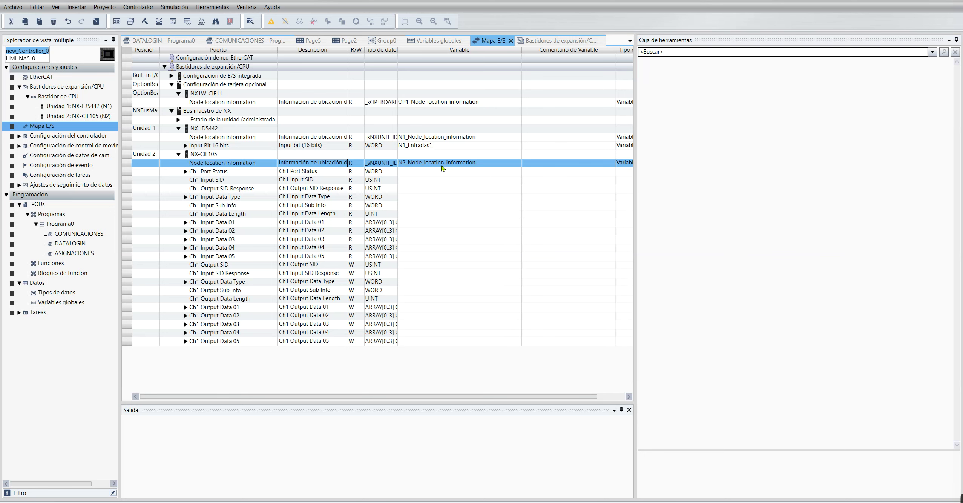
Step: In the COMUNICACIONES program, duplicate the CONFIG RS422 rung as a new rung 3 directly below it
{"action": "left_click", "coordinate": [247, 40]}
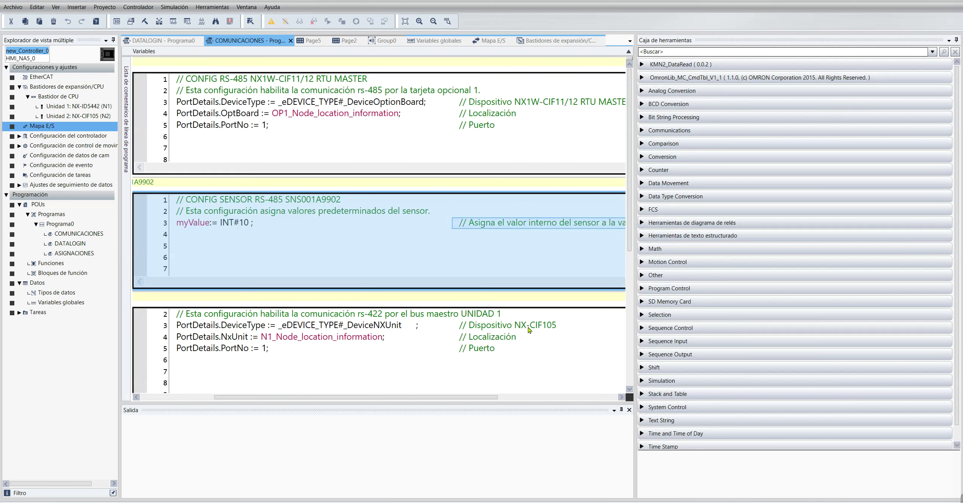
{"action": "left_click", "coordinate": [398, 100]}
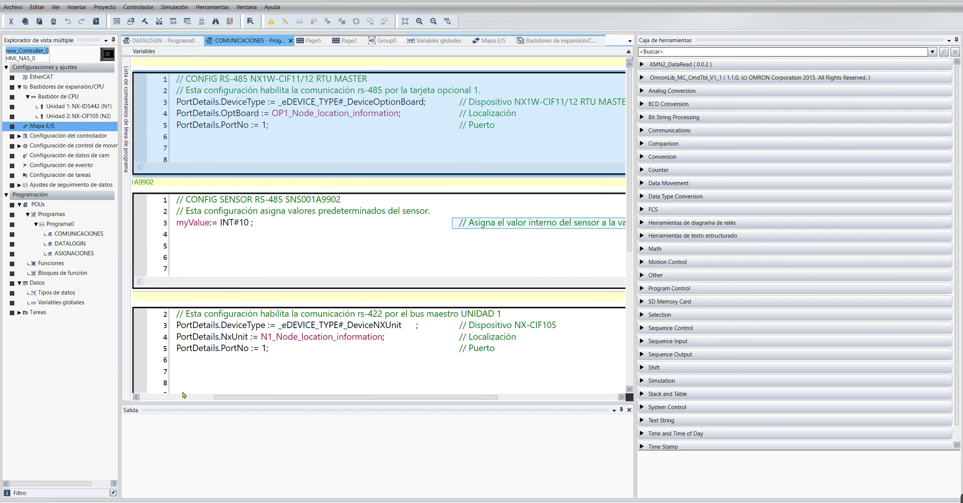
{"action": "left_click", "coordinate": [168, 398]}
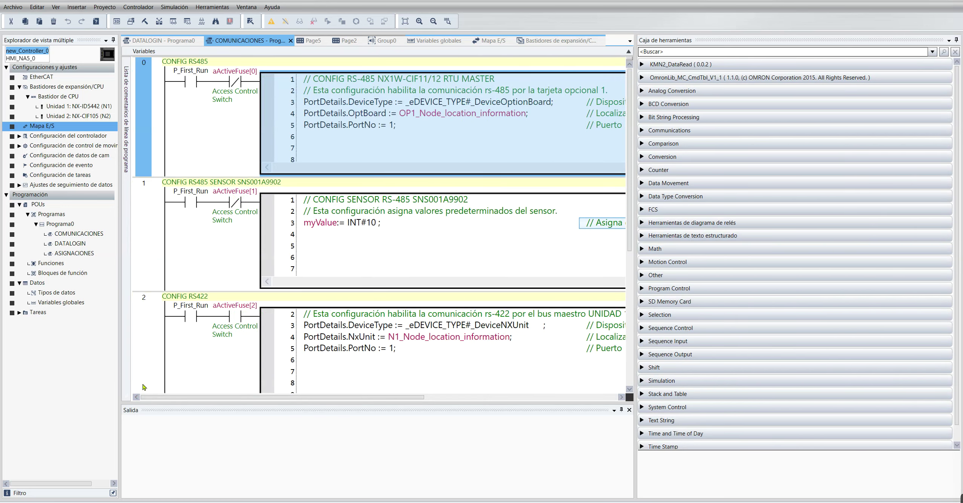
{"action": "scroll", "coordinate": [158, 290], "scroll_direction": "down", "scroll_amount": 3}
{"action": "scroll", "coordinate": [157, 291], "scroll_direction": "down", "scroll_amount": 1}
{"action": "left_click", "coordinate": [147, 288]}
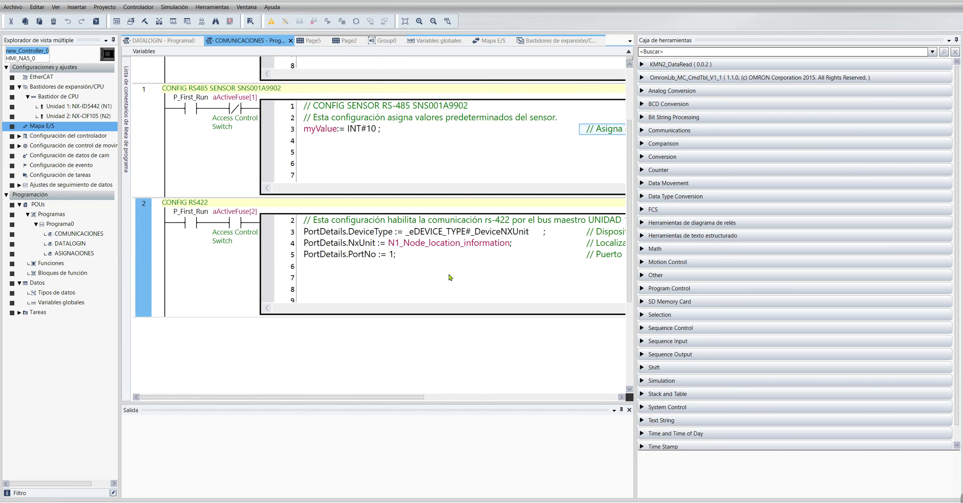
{"action": "key", "text": "ctrl+v"}
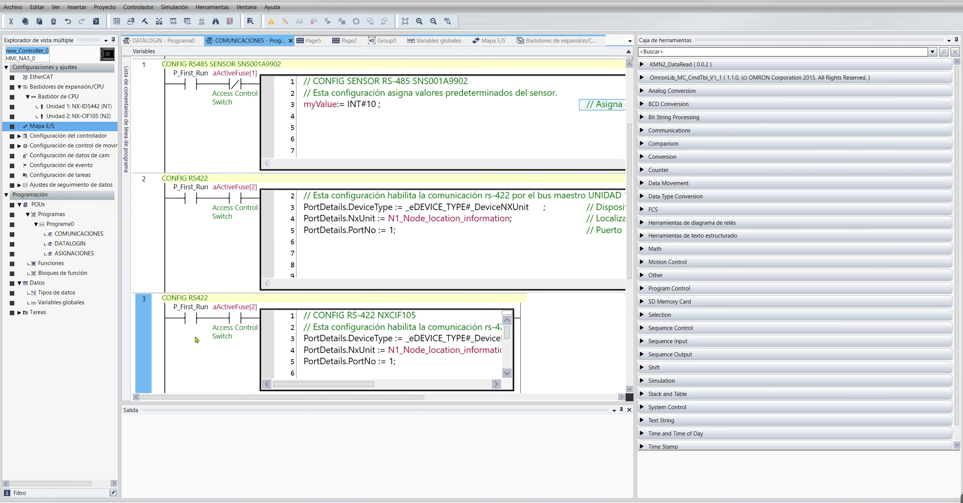
Step: Change the comment of rung 3 to CIF105
{"action": "left_click", "coordinate": [192, 299]}
{"action": "left_click", "coordinate": [192, 298]}
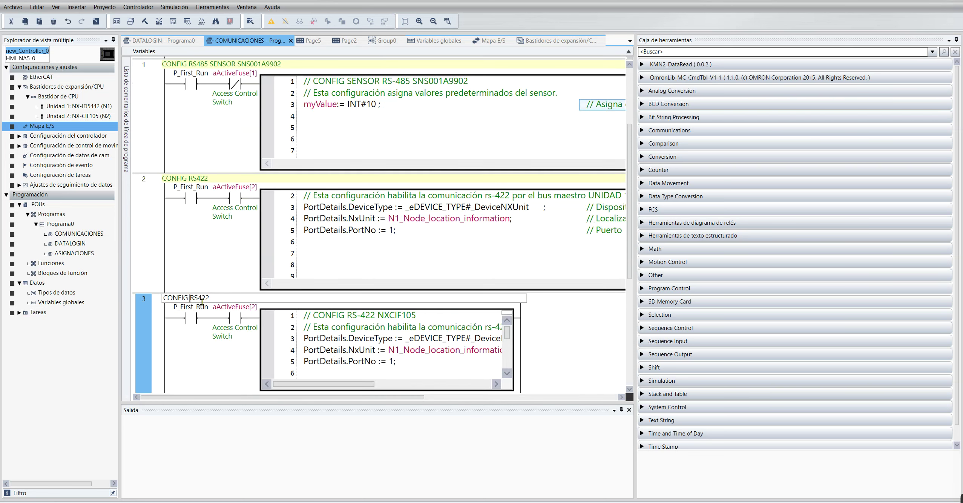
{"action": "left_click_drag", "start_coordinate": [230, 302], "coordinate": [131, 306]}
{"action": "type", "text": "CIF105"}
{"action": "left_click", "coordinate": [234, 262]}
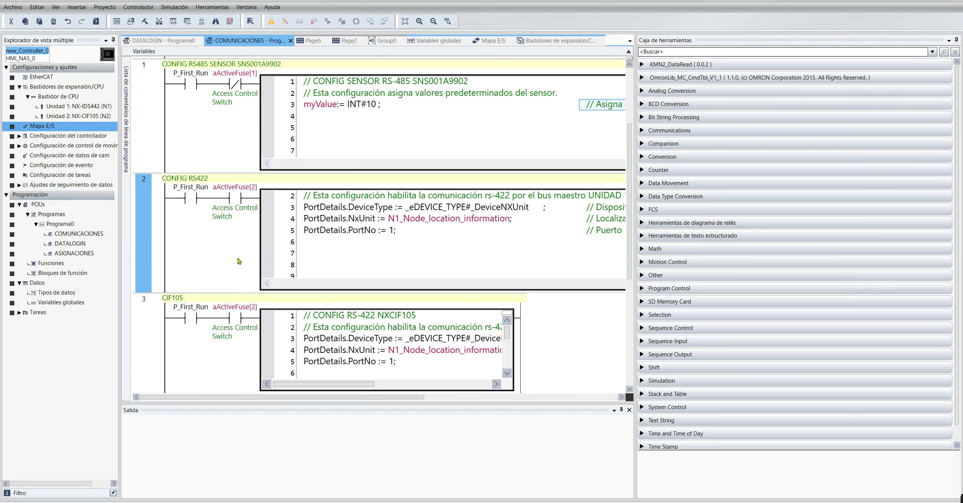
Step: Assign aActiveFuse[3] to the fuse contact in the CIF105 rung
{"action": "scroll", "coordinate": [243, 166], "scroll_direction": "up", "scroll_amount": 3}
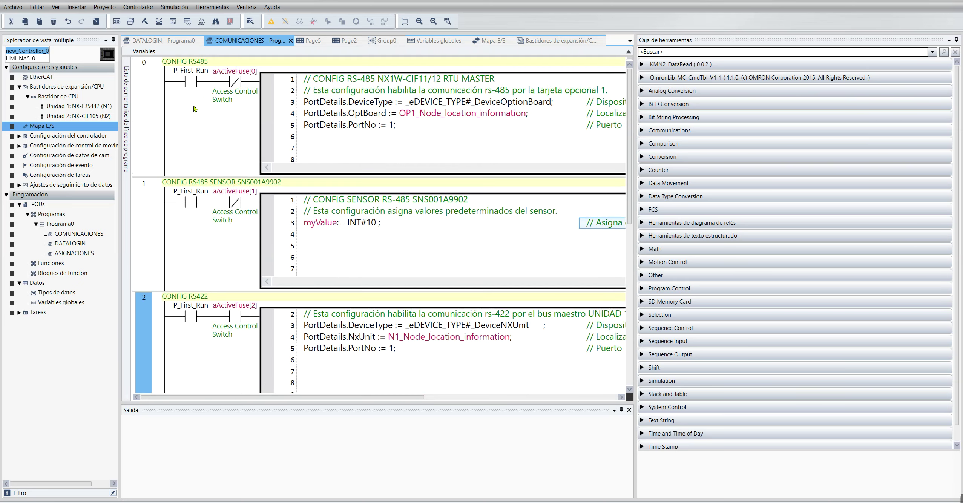
{"action": "scroll", "coordinate": [252, 283], "scroll_direction": "down", "scroll_amount": 3}
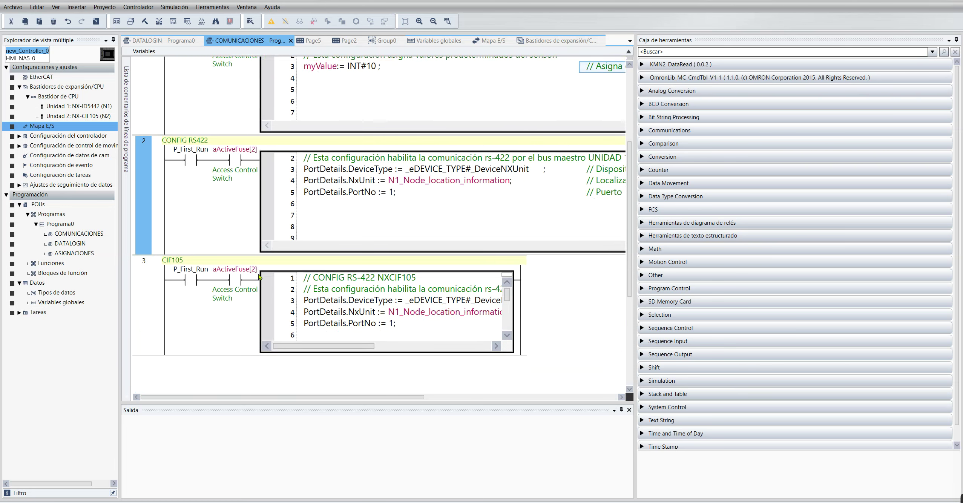
{"action": "left_click", "coordinate": [253, 272]}
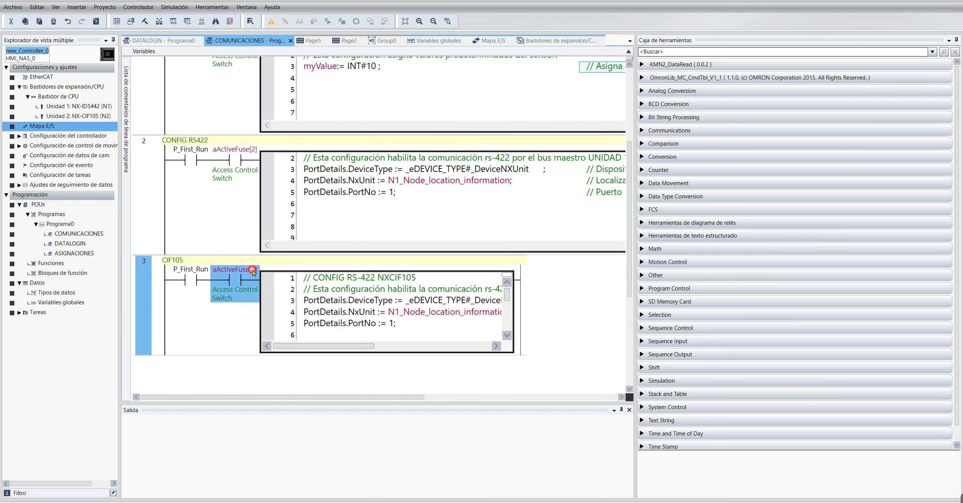
{"action": "left_click", "coordinate": [254, 270]}
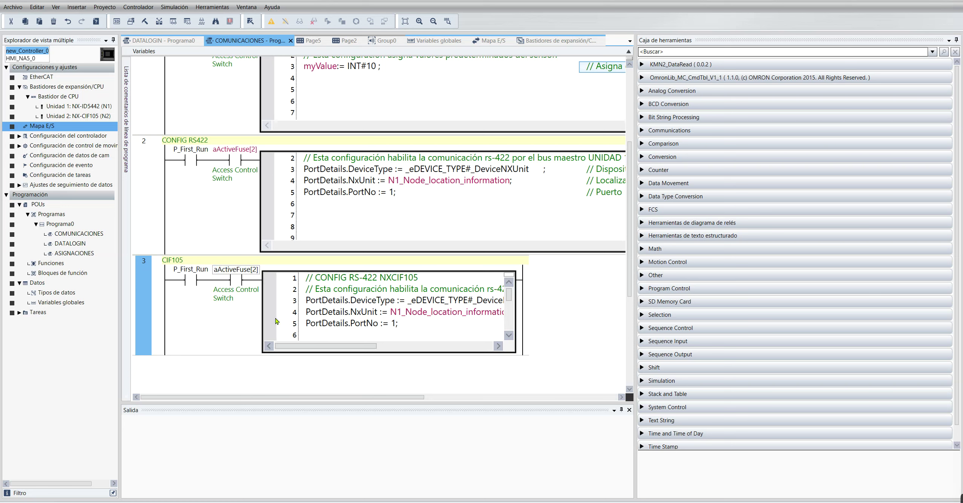
{"action": "key", "text": "BackSpace"}
{"action": "type", "text": "3"}
{"action": "left_click", "coordinate": [402, 315]}
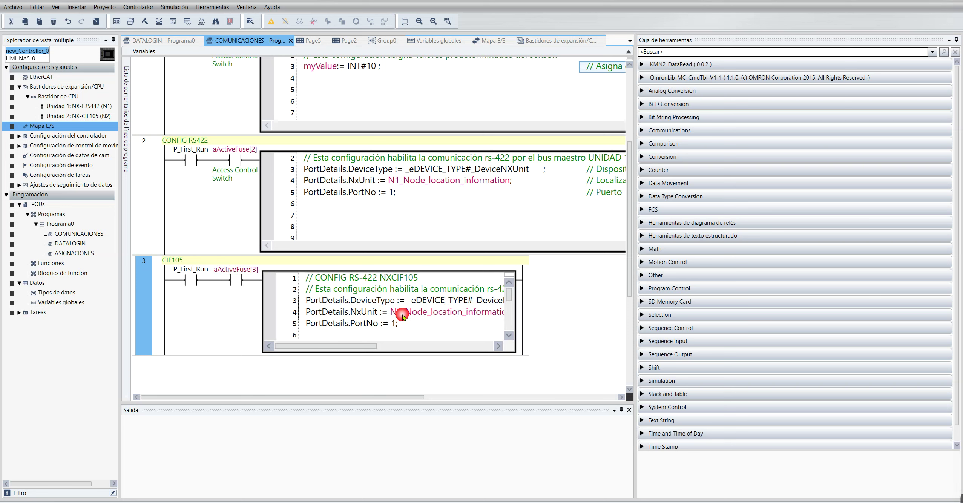
Step: In the CIF105 rung's structured text, change the PortDetails.NxUnit assignment to N2_Node_location_information
{"action": "double_click", "coordinate": [403, 316]}
{"action": "left_click", "coordinate": [402, 316]}
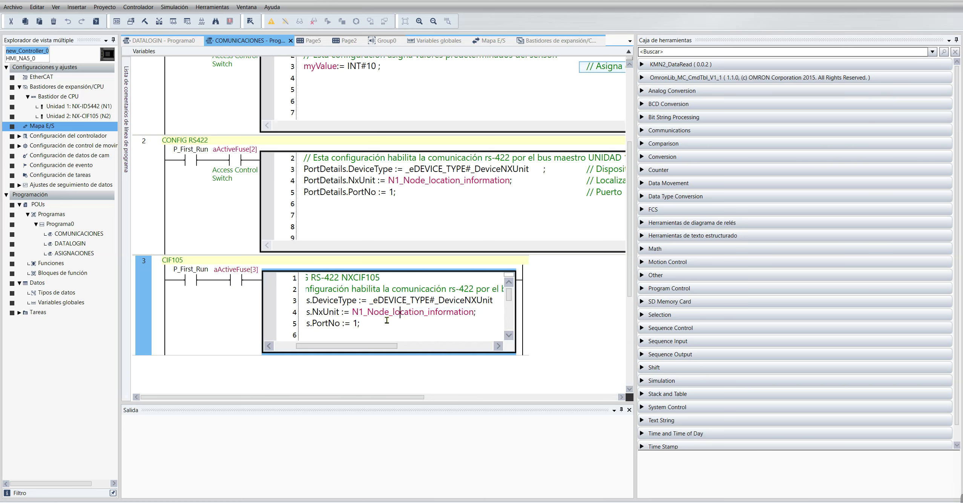
{"action": "left_click", "coordinate": [364, 312]}
{"action": "key", "text": "BackSpace"}
{"action": "type", "text": "2"}
Step: Check the unit number and node location variable of NX-CIF105 in the I/O map and return to the COMUNICACIONES program
{"action": "left_click", "coordinate": [488, 41]}
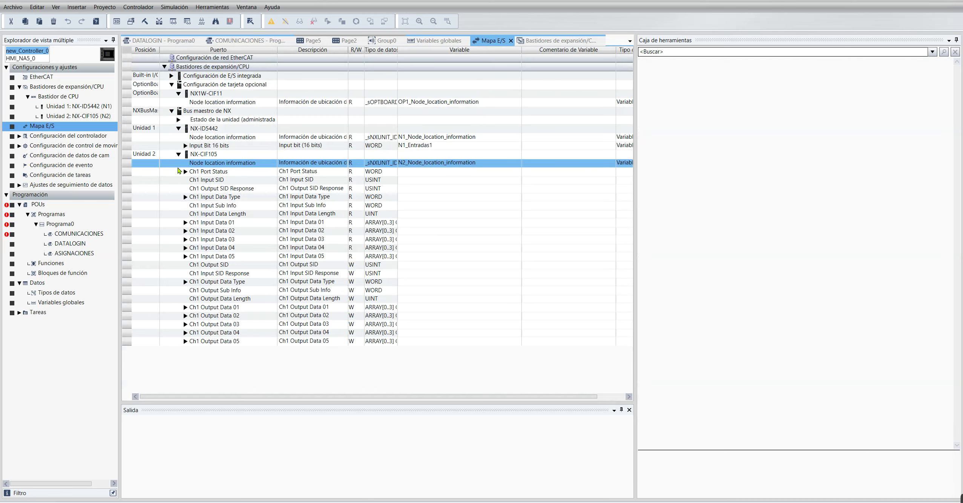
{"action": "left_click", "coordinate": [145, 154]}
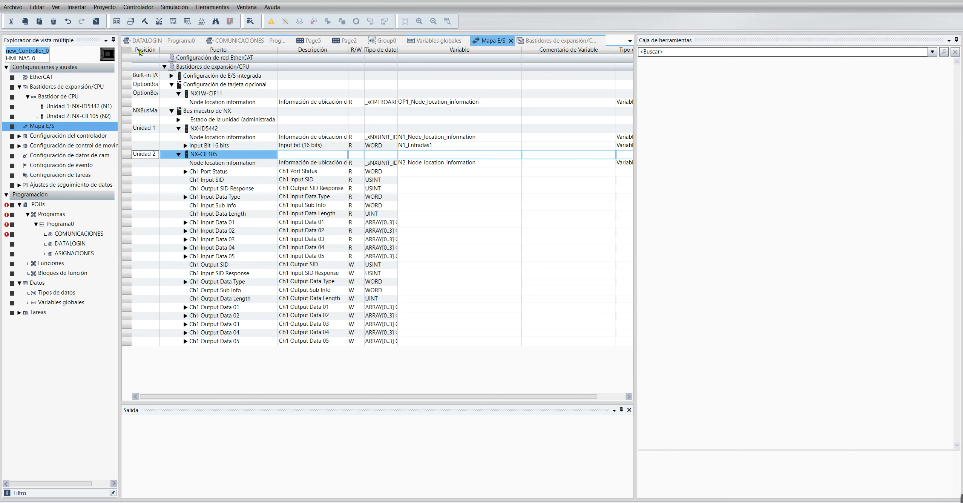
{"action": "left_click", "coordinate": [171, 43]}
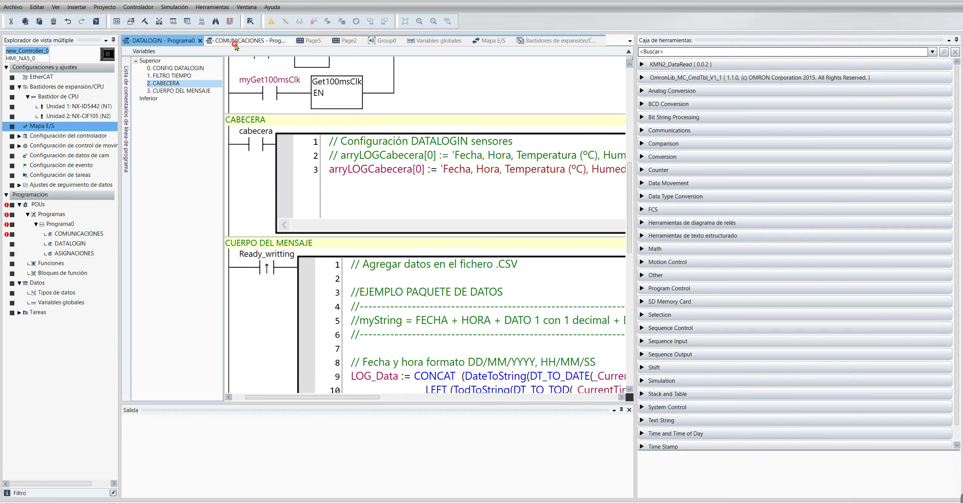
{"action": "left_click", "coordinate": [237, 41]}
Step: Re-enter the PortDetails.NxUnit value in the CIF105 rung by choosing N2_Node_location_information from the completion suggestions
{"action": "scroll", "coordinate": [456, 369], "scroll_direction": "down", "scroll_amount": 2}
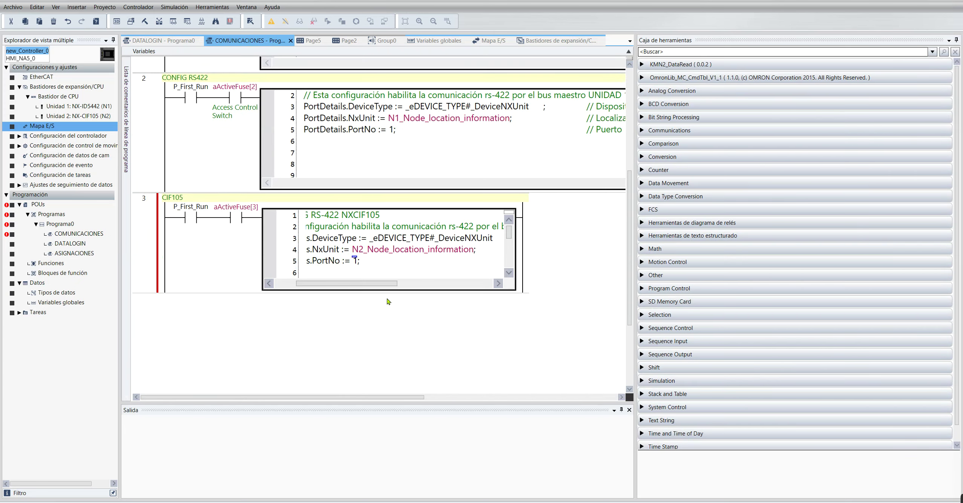
{"action": "left_click", "coordinate": [404, 258]}
{"action": "double_click", "coordinate": [379, 252]}
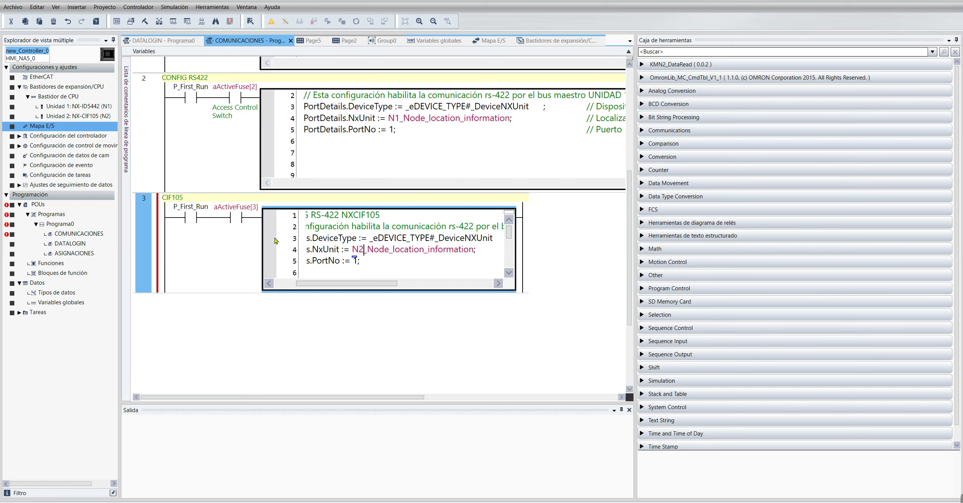
{"action": "left_click", "coordinate": [486, 238]}
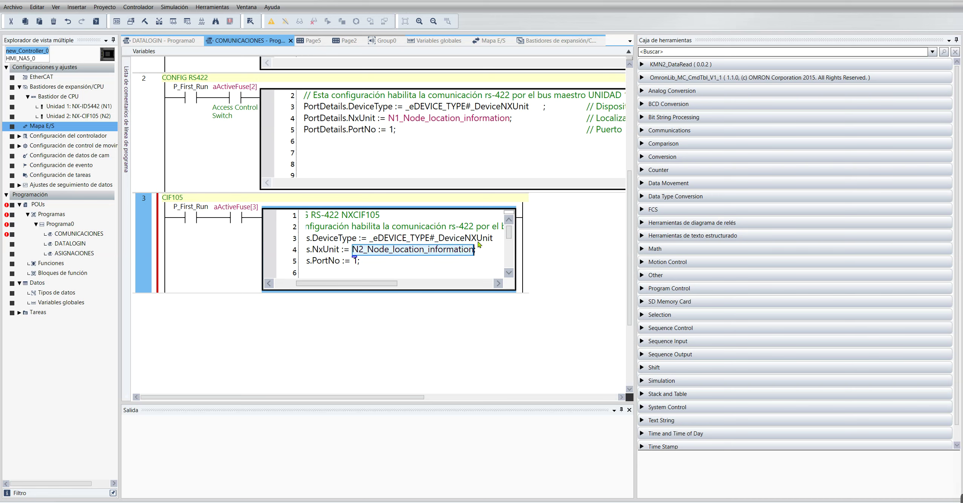
{"action": "double_click", "coordinate": [437, 251]}
{"action": "type", "text": "N2;          // Localización"}
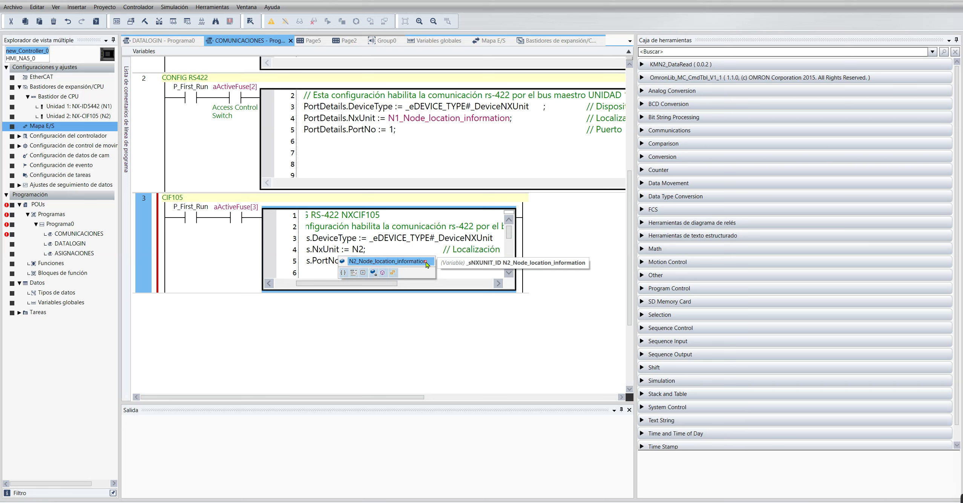
{"action": "double_click", "coordinate": [393, 262]}
{"action": "left_click", "coordinate": [334, 263]}
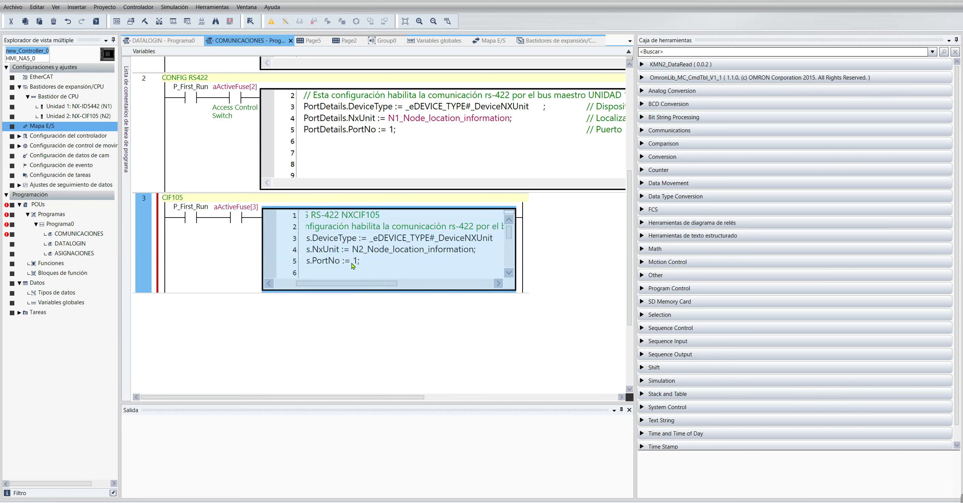
{"action": "left_click", "coordinate": [357, 268]}
Step: Compare the PortDetails assignments in the CIF105 rung's code with those in the CONFIG RS422 rung
{"action": "left_click", "coordinate": [348, 242]}
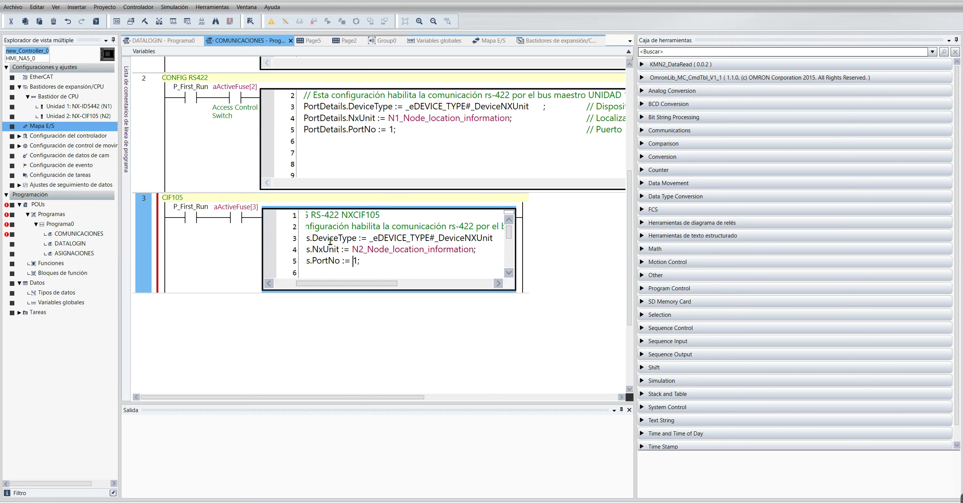
{"action": "left_click", "coordinate": [316, 240]}
{"action": "left_click", "coordinate": [314, 108]}
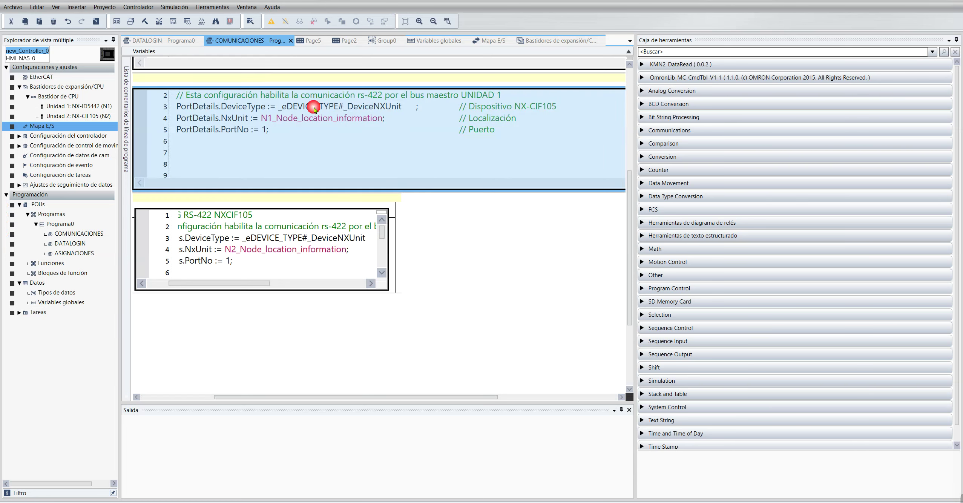
{"action": "left_click", "coordinate": [188, 114]}
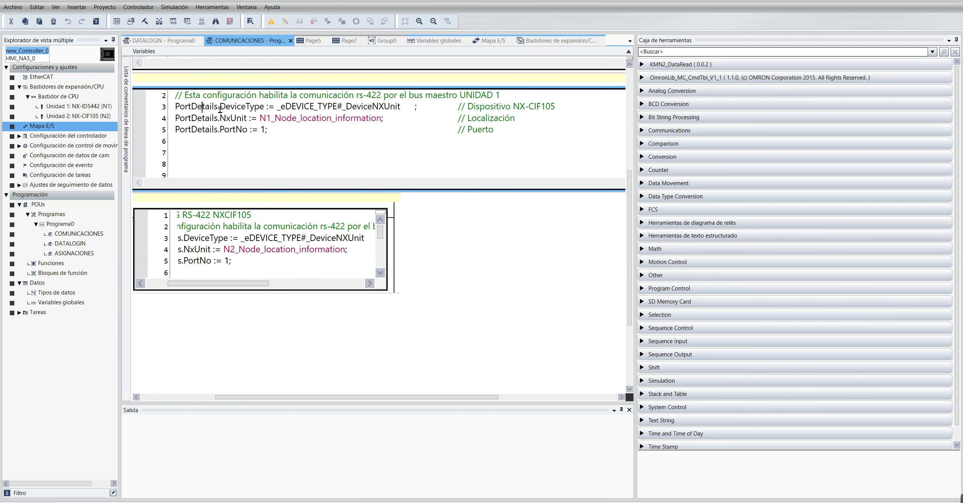
{"action": "double_click", "coordinate": [209, 108]}
{"action": "left_click", "coordinate": [189, 235]}
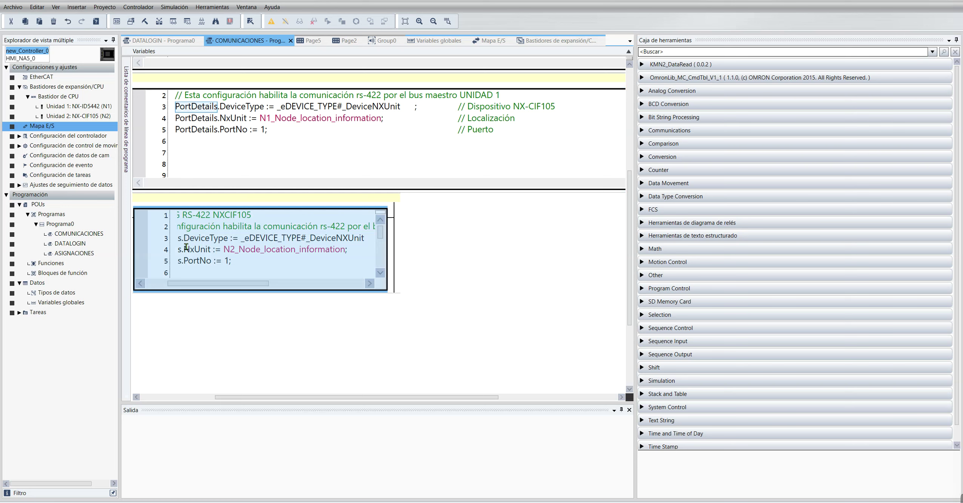
{"action": "left_click", "coordinate": [183, 241]}
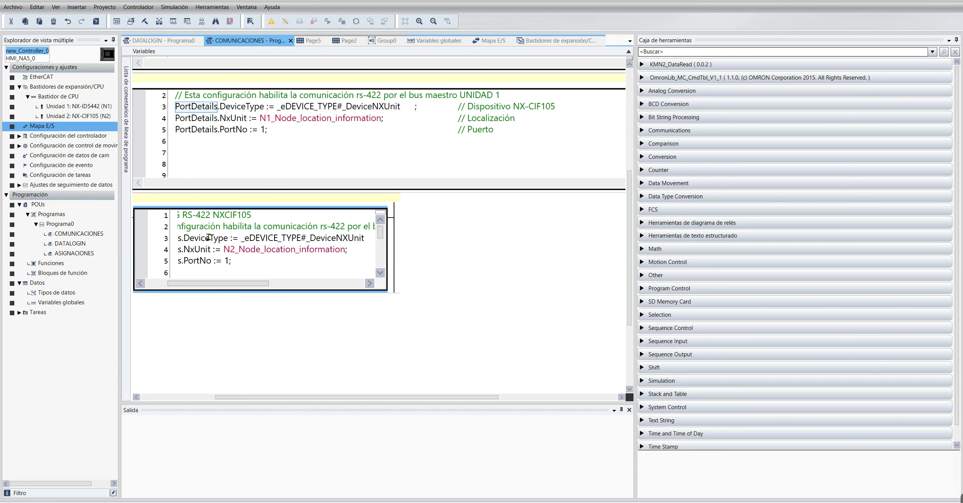